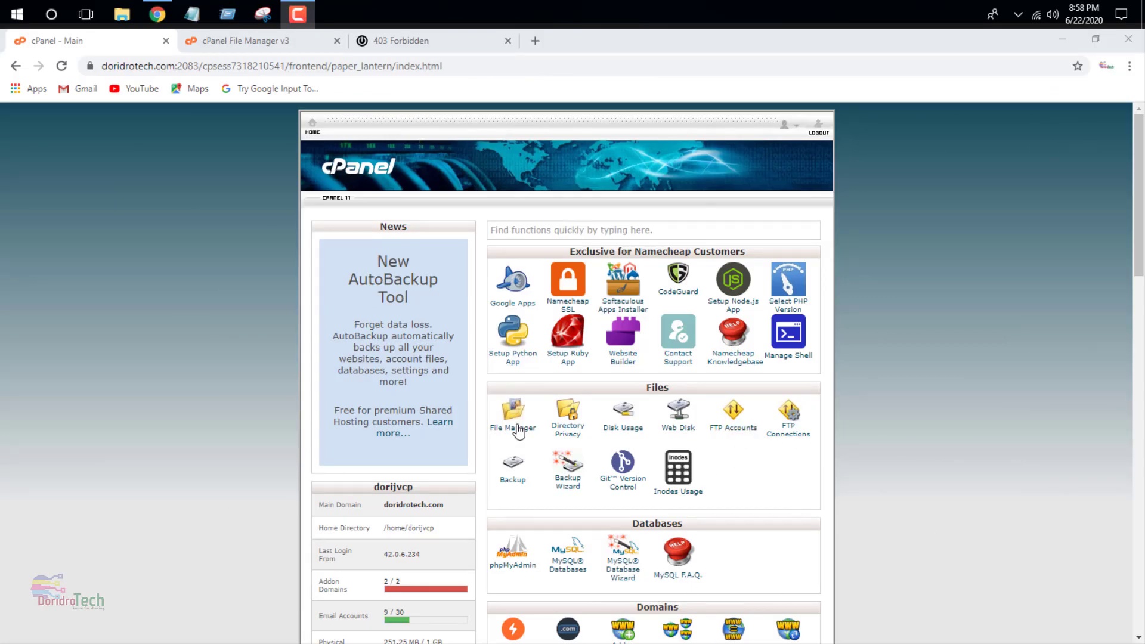
# - Return to the File Manager tab showing the public_html/demo.doridrotech folder
pyautogui.scroll(-2, 518, 437)
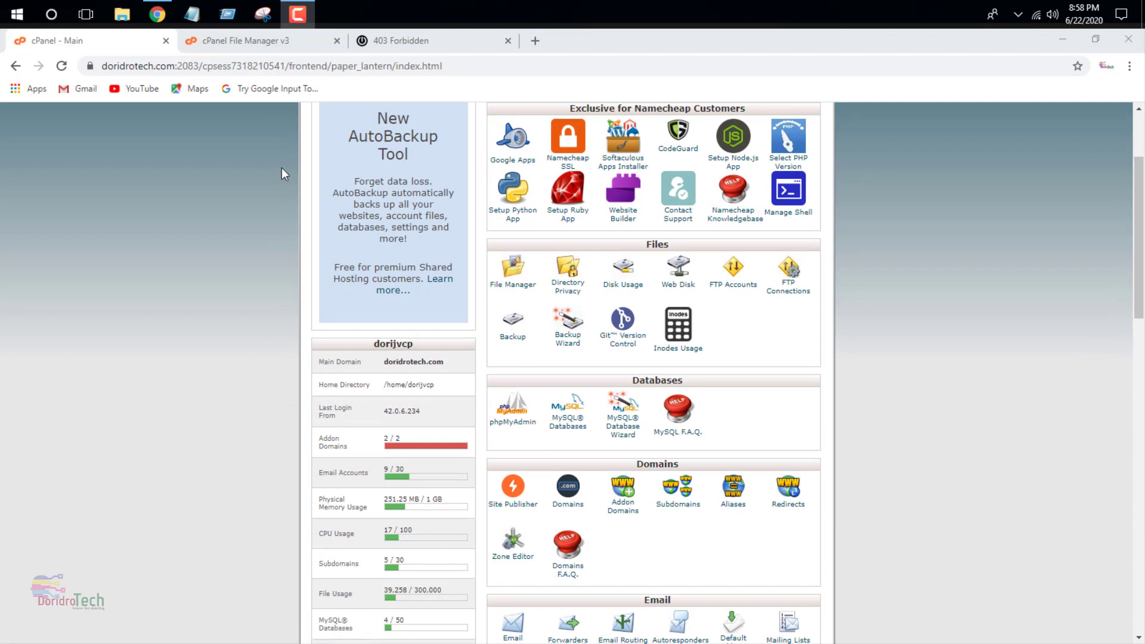
pyautogui.click(276, 42)
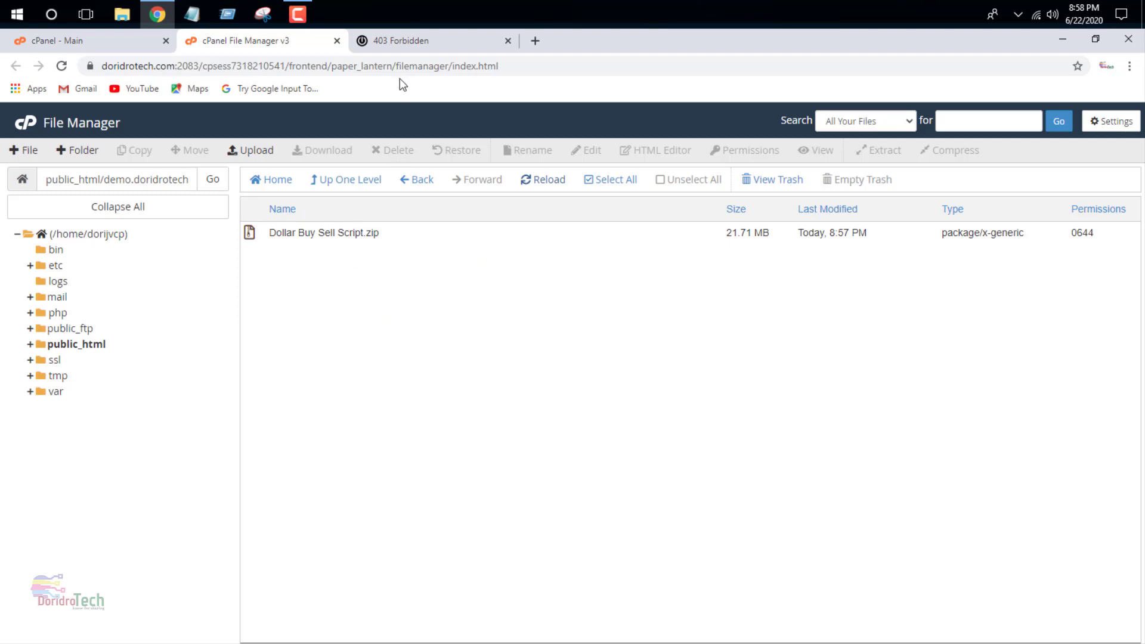
pyautogui.click(386, 40)
pyautogui.click(63, 66)
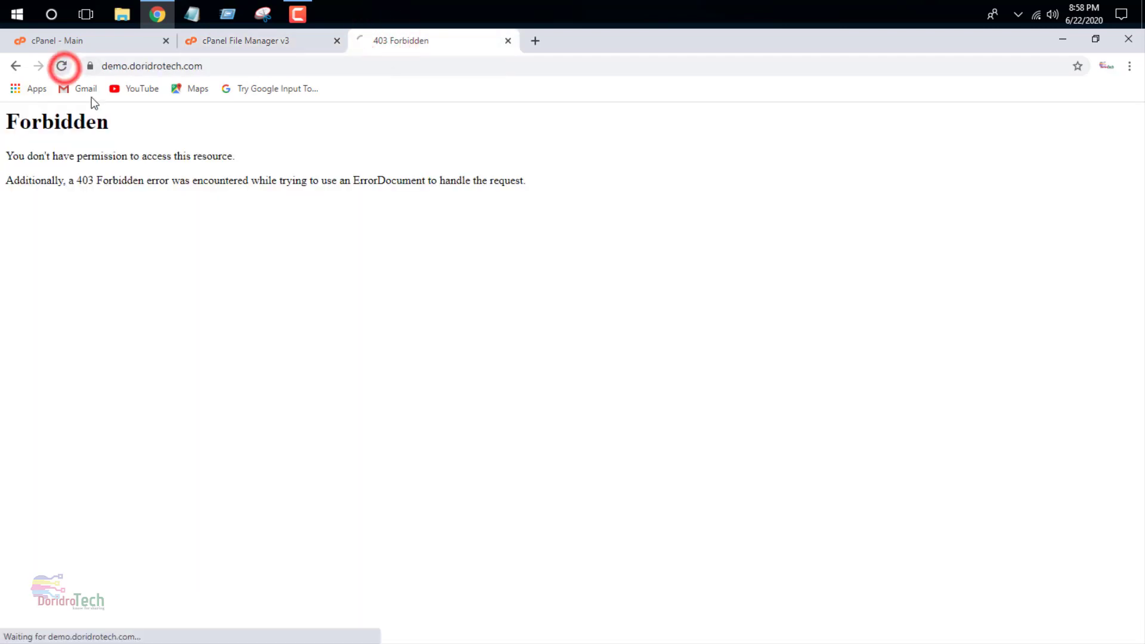
pyautogui.click(61, 65)
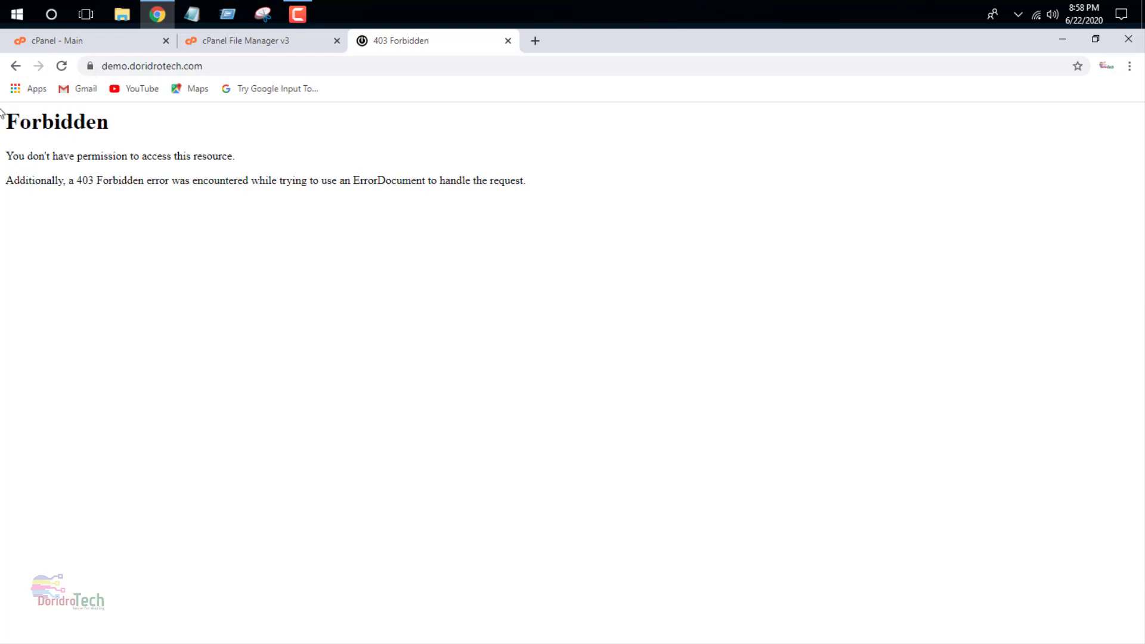
pyautogui.click(60, 68)
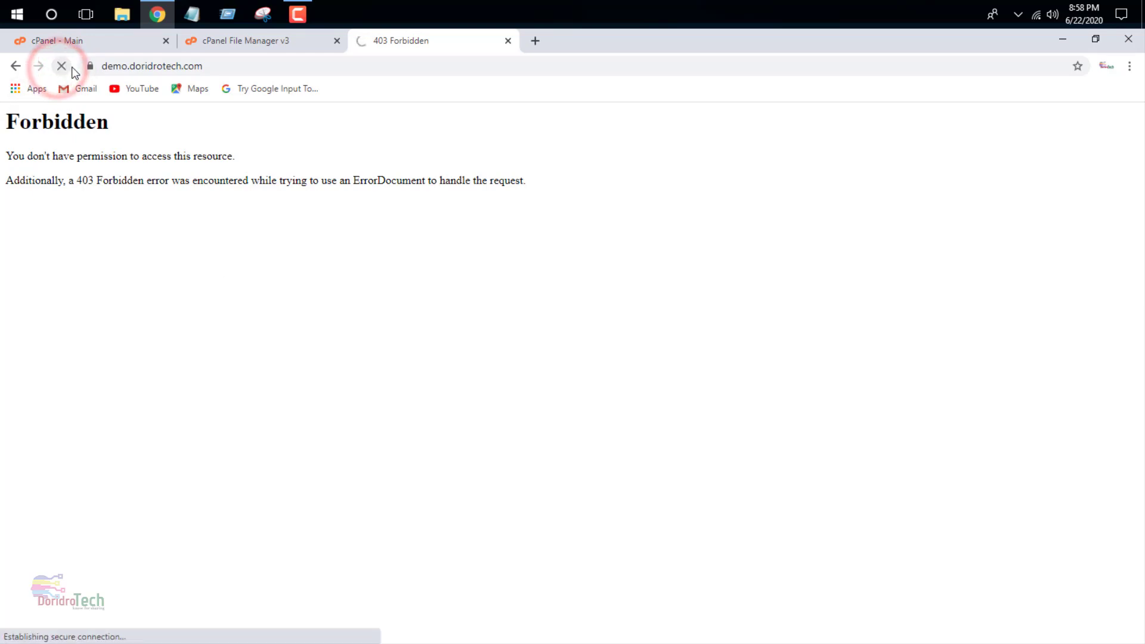
pyautogui.click(57, 69)
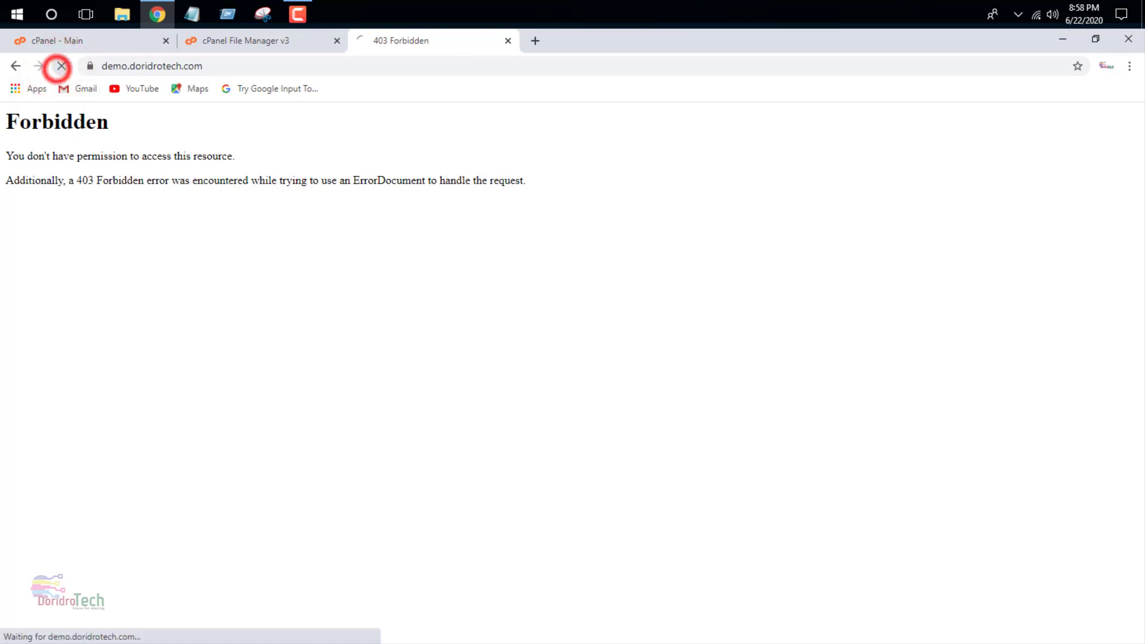
pyautogui.click(269, 41)
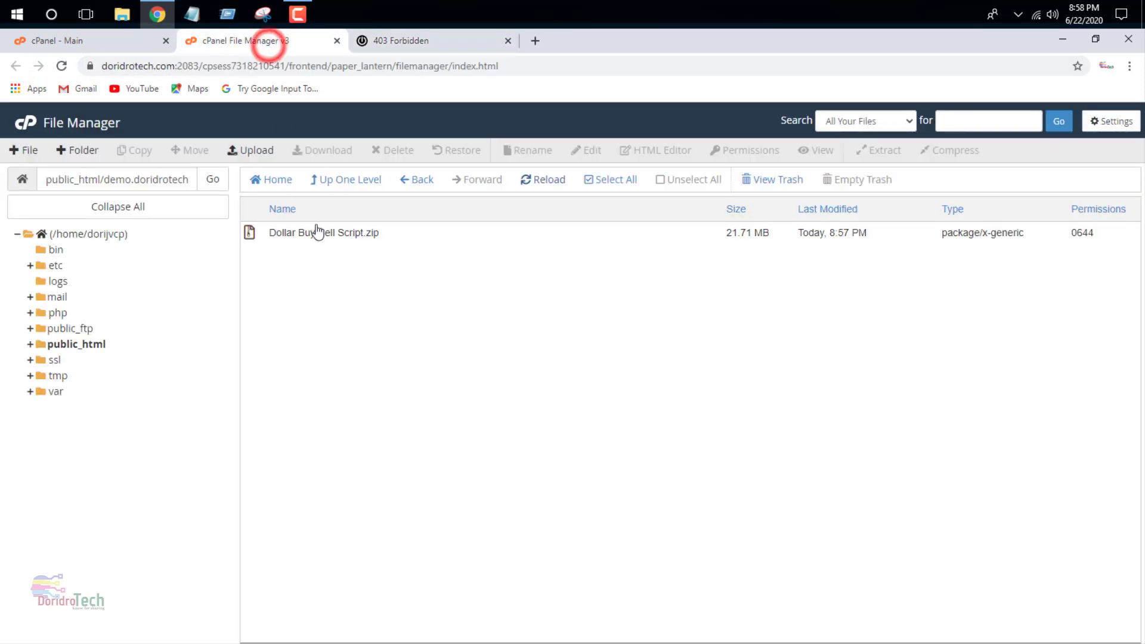
pyautogui.click(403, 235)
# - Extract Dollar Buy Sell Script.zip into the demo.doridrotech folder and refresh the listing
pyautogui.click(891, 156)
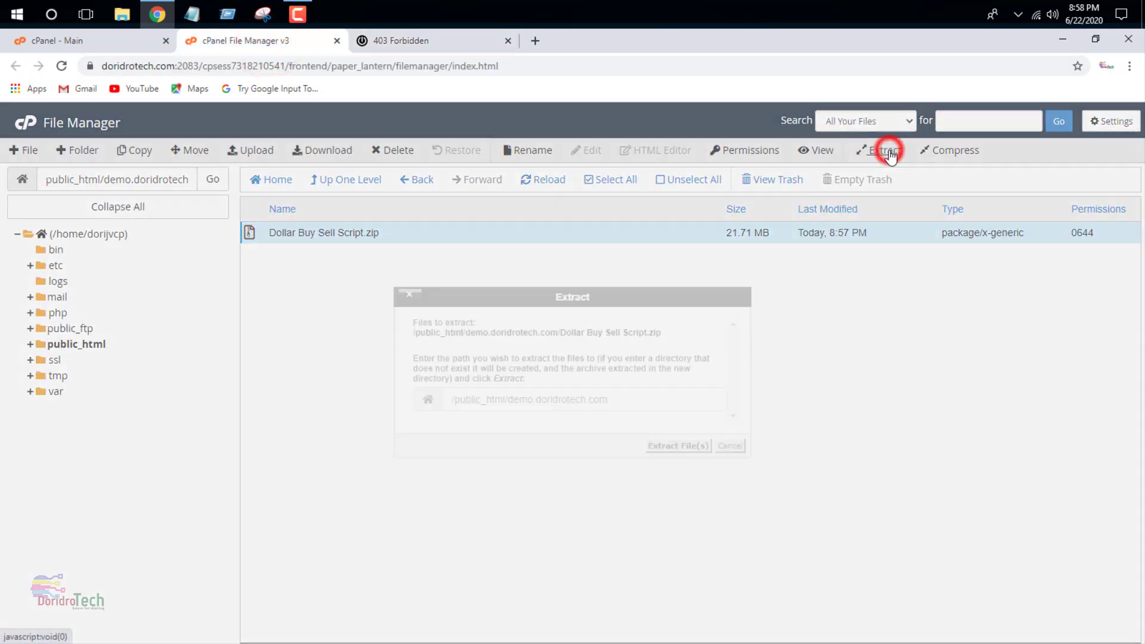
pyautogui.click(672, 454)
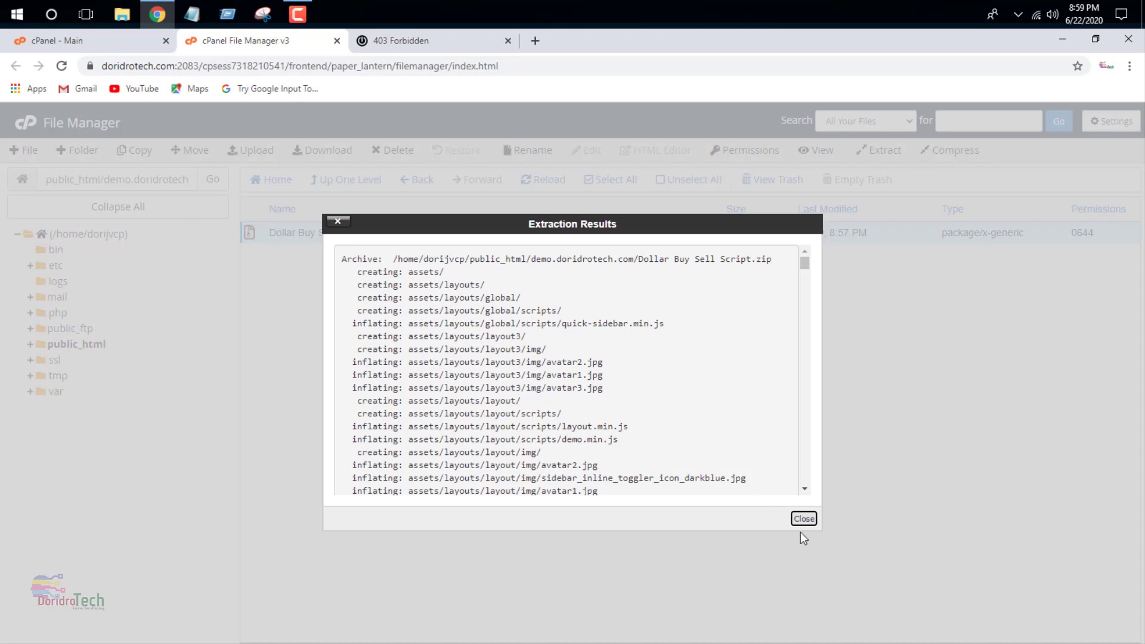
pyautogui.click(803, 520)
pyautogui.click(546, 181)
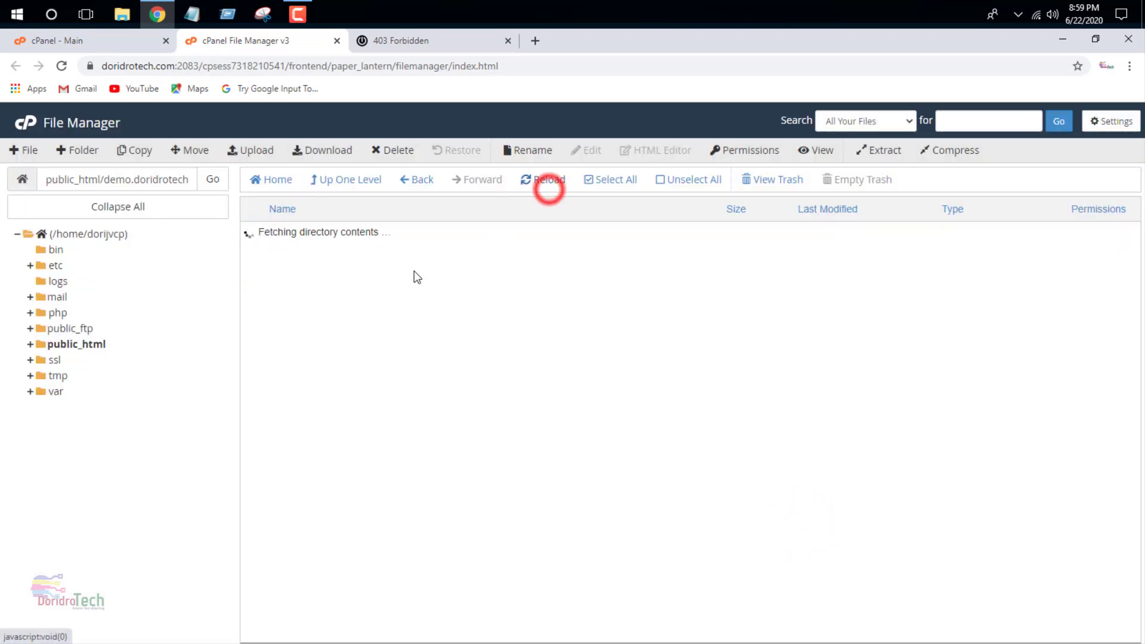
# - Permanently delete Dollar Buy Sell Script.zip, skipping the trash
pyautogui.click(384, 370)
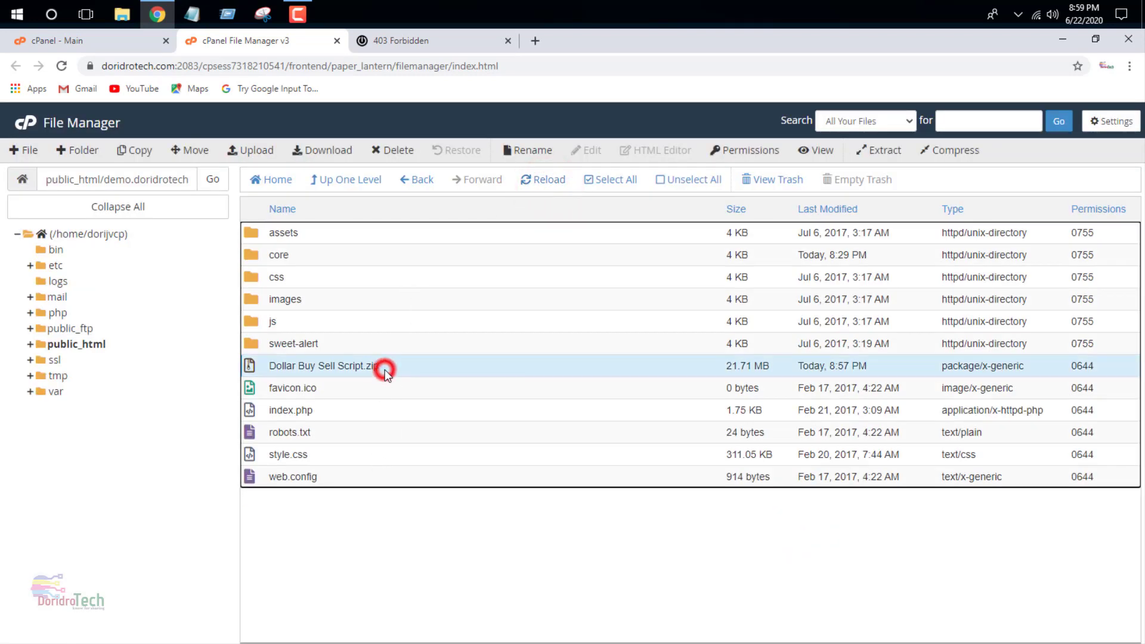
pyautogui.click(395, 150)
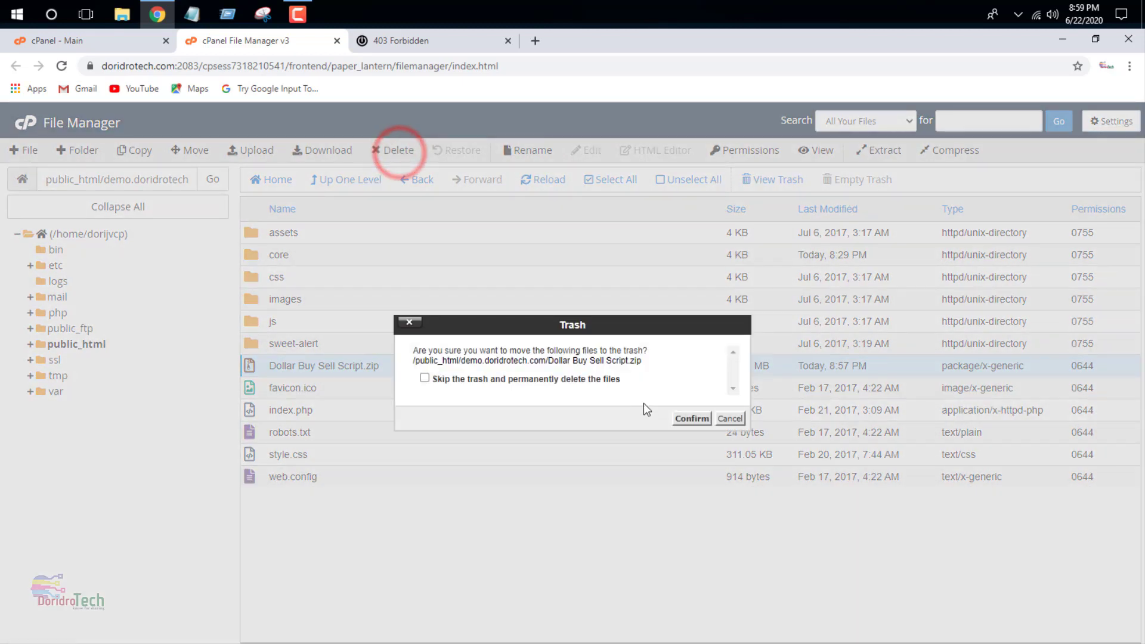
pyautogui.click(602, 379)
pyautogui.click(692, 418)
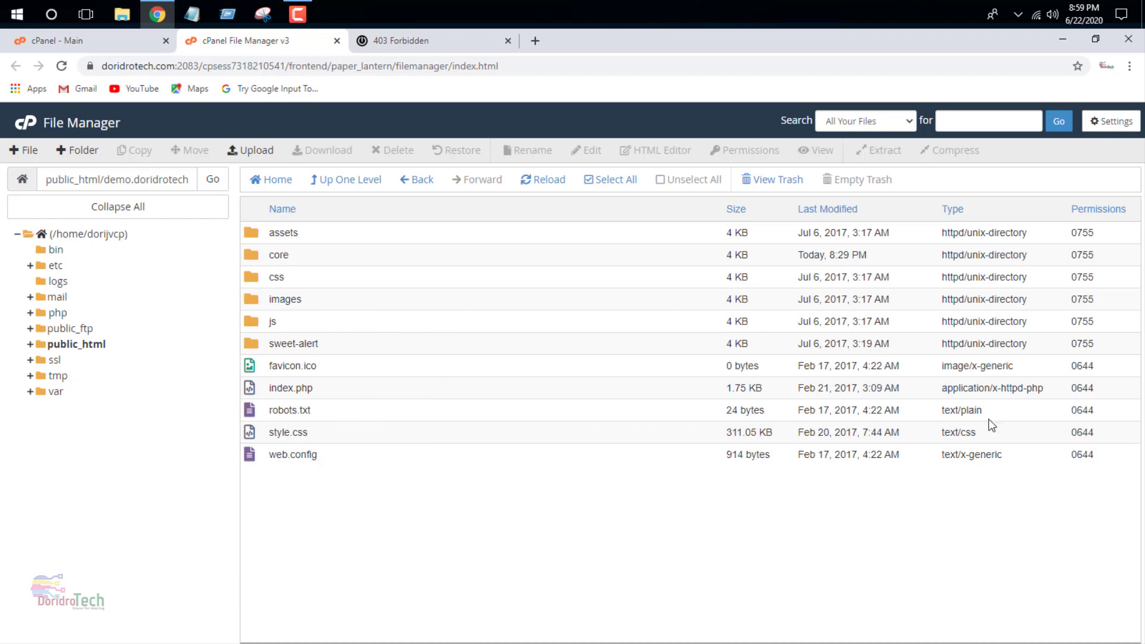
# - Enable Show Hidden Files (dotfiles) in the File Manager settings
pyautogui.click(1113, 121)
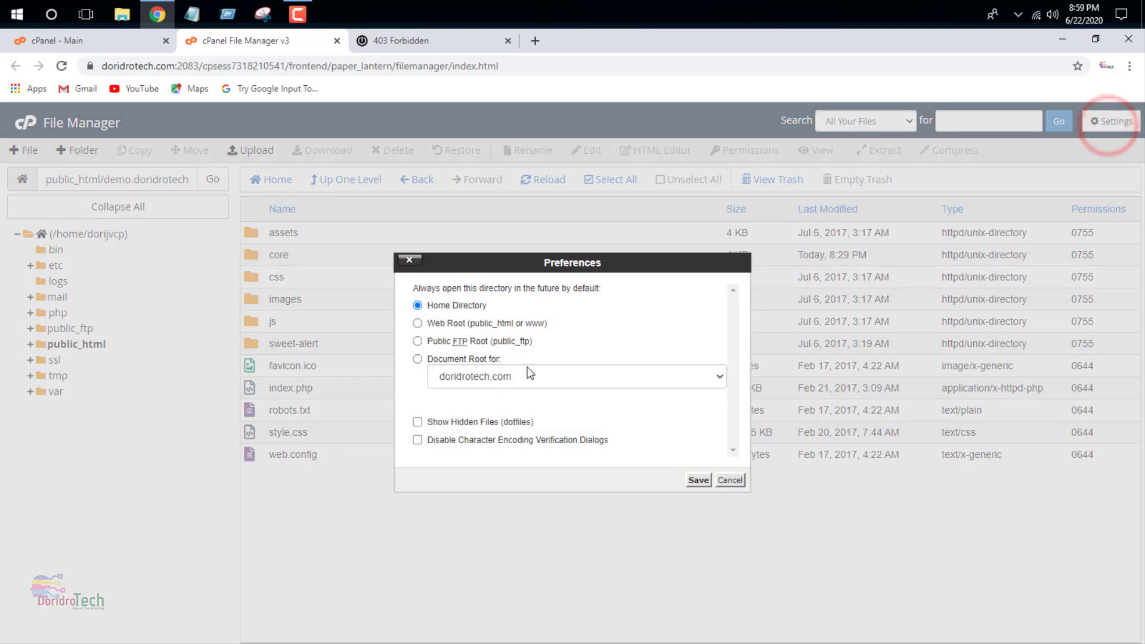
pyautogui.click(442, 422)
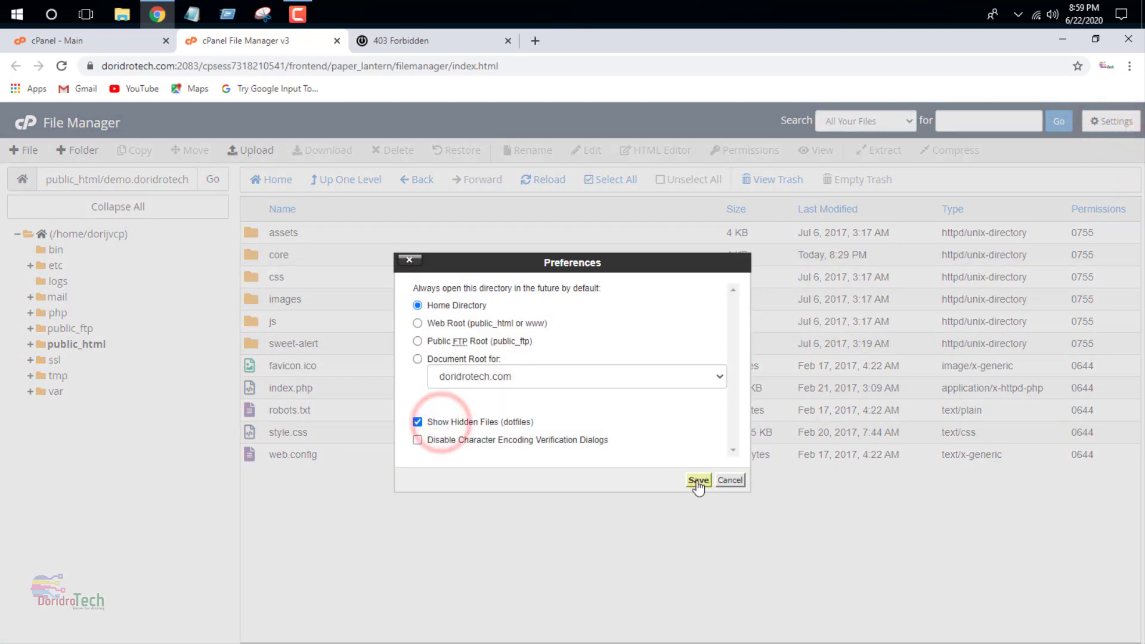
pyautogui.click(698, 480)
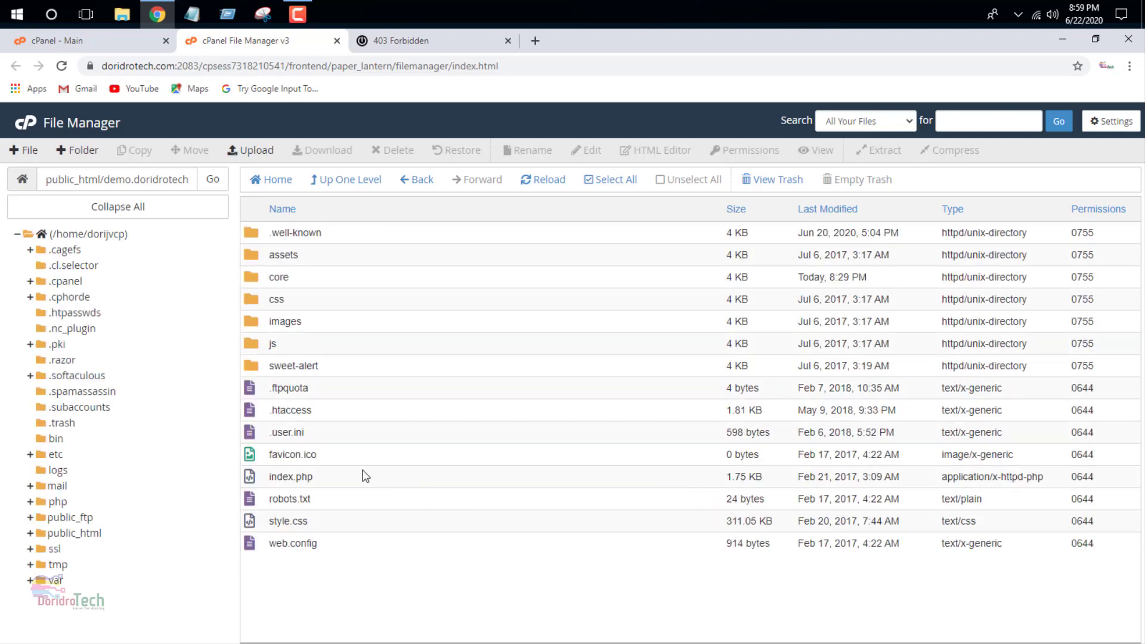
# - Open the core folder and start editing its .env file
pyautogui.click(311, 278)
pyautogui.doubleClick(313, 278)
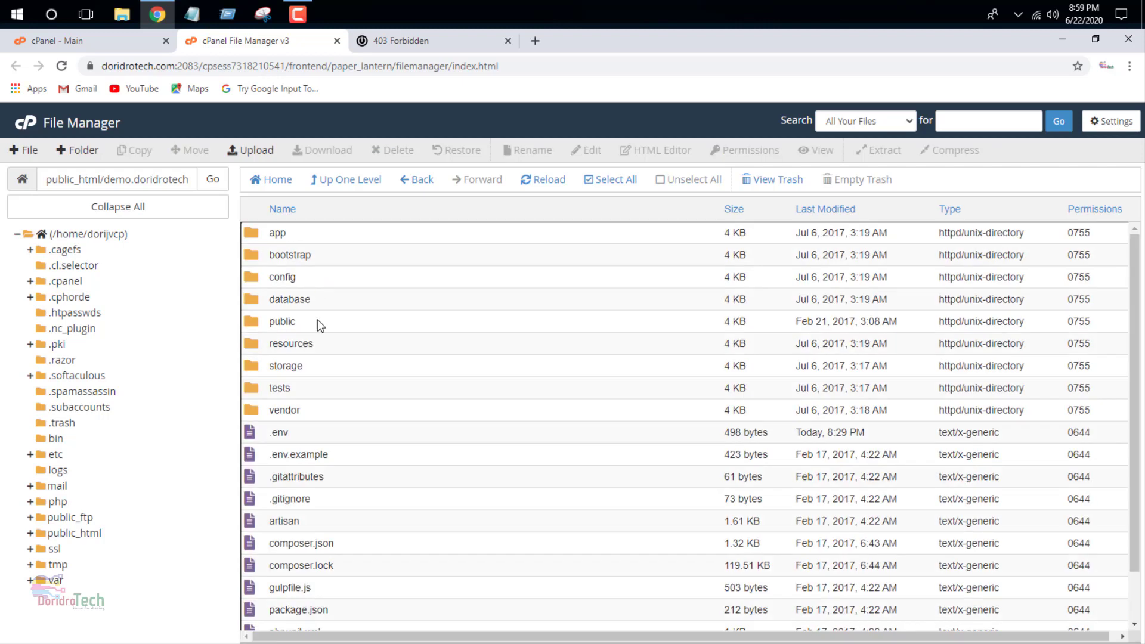
pyautogui.click(292, 435)
pyautogui.click(581, 152)
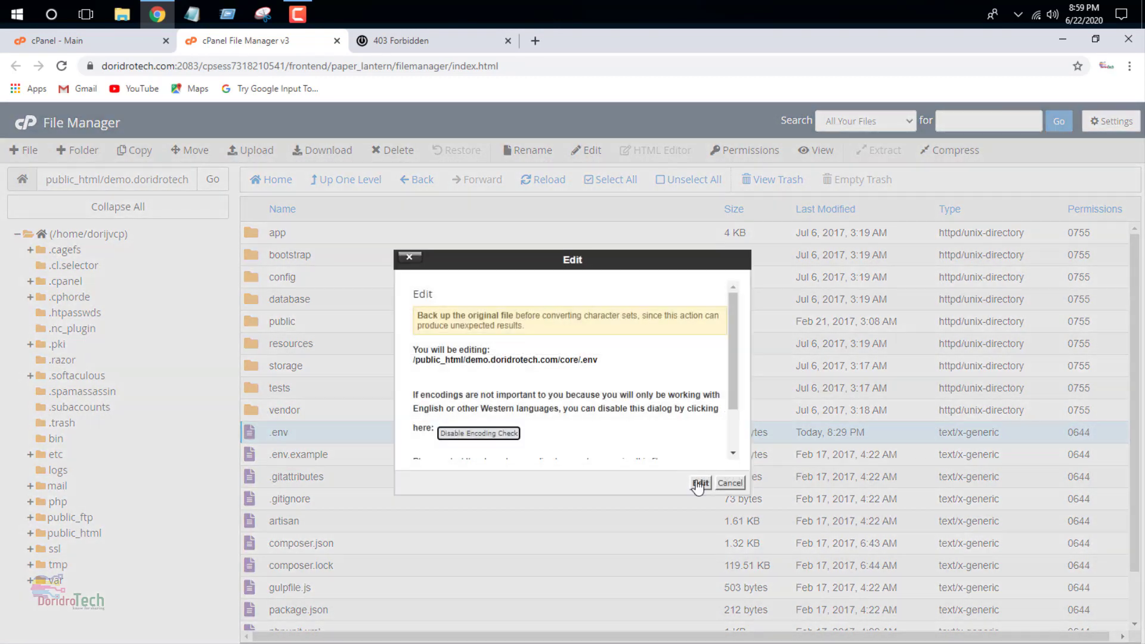
# - Open .env in the code editor and reload the demo site, which shows a database access-denied error
pyautogui.click(698, 484)
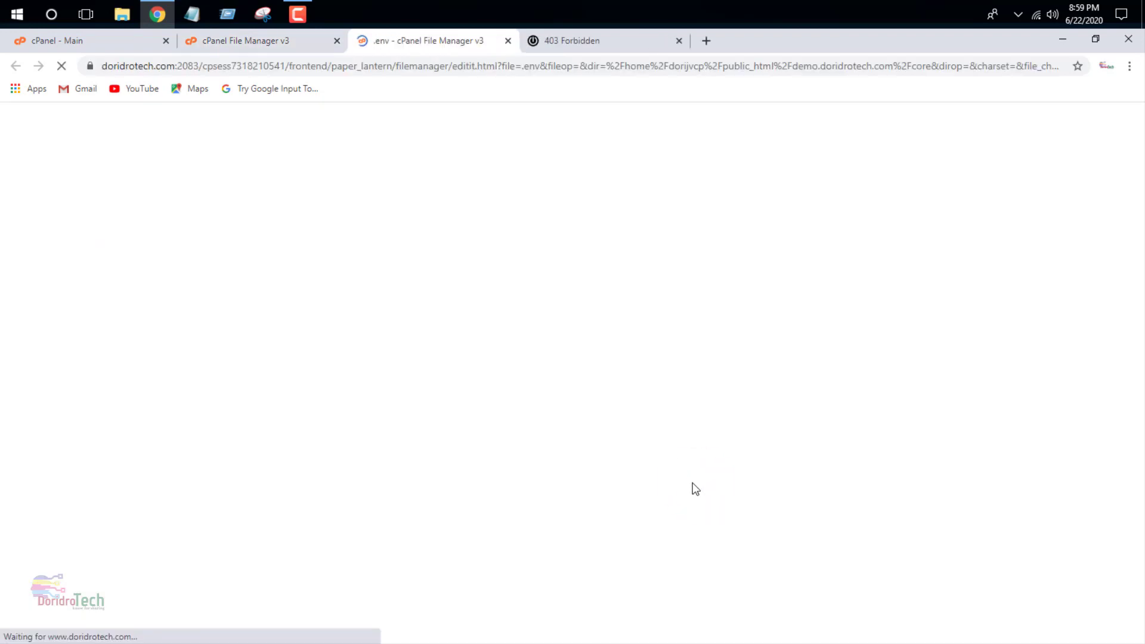
pyautogui.click(553, 41)
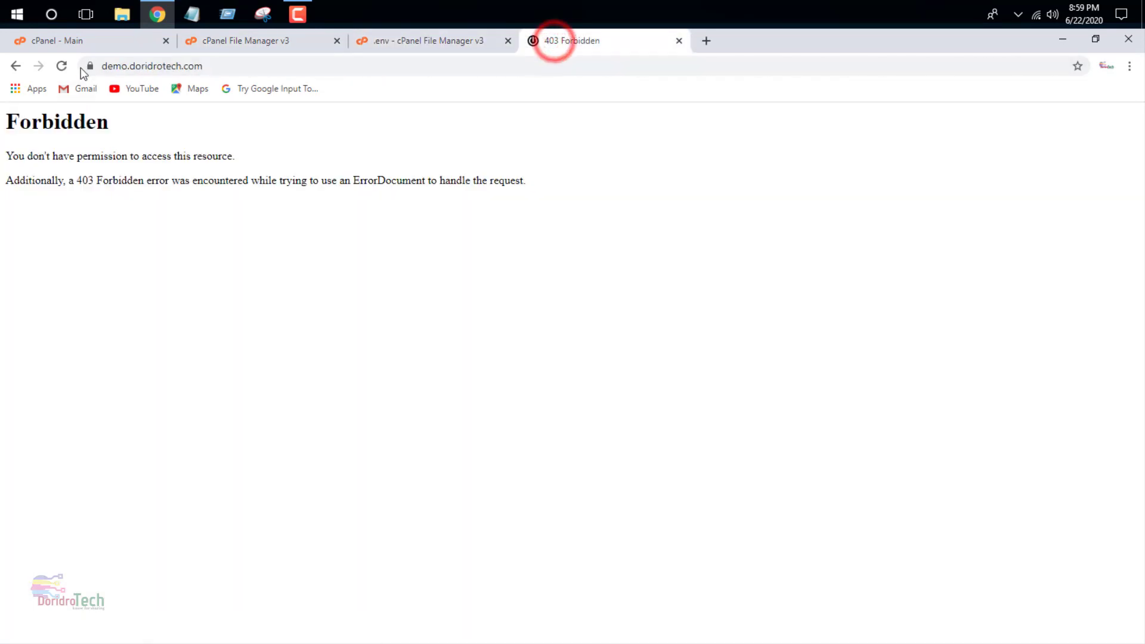
pyautogui.click(61, 65)
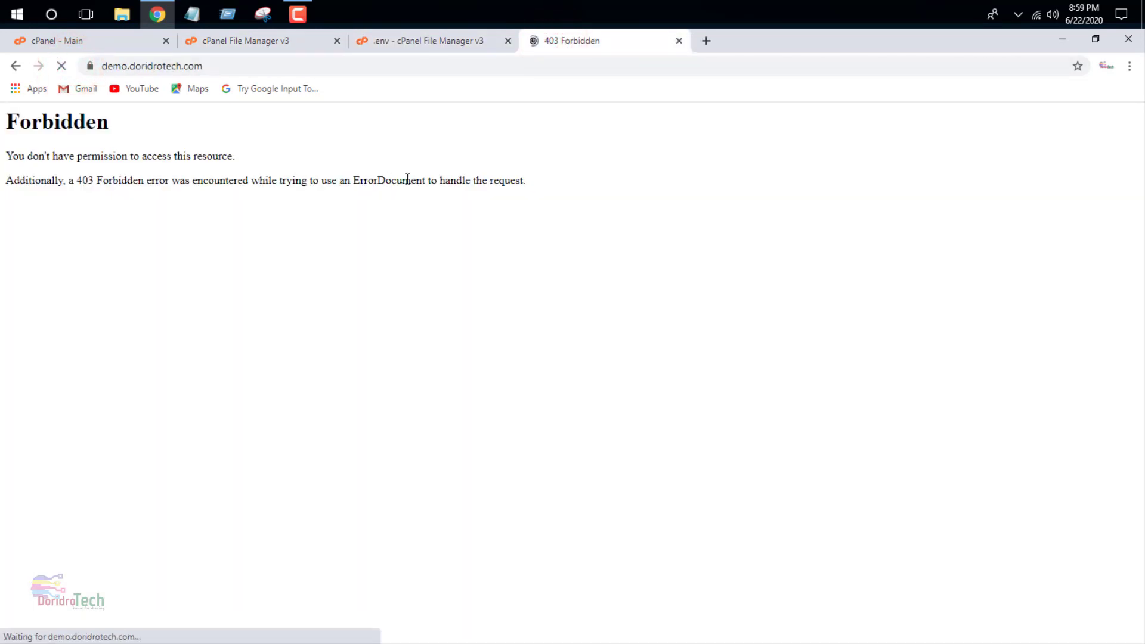
pyautogui.scroll(-10, 749, 340)
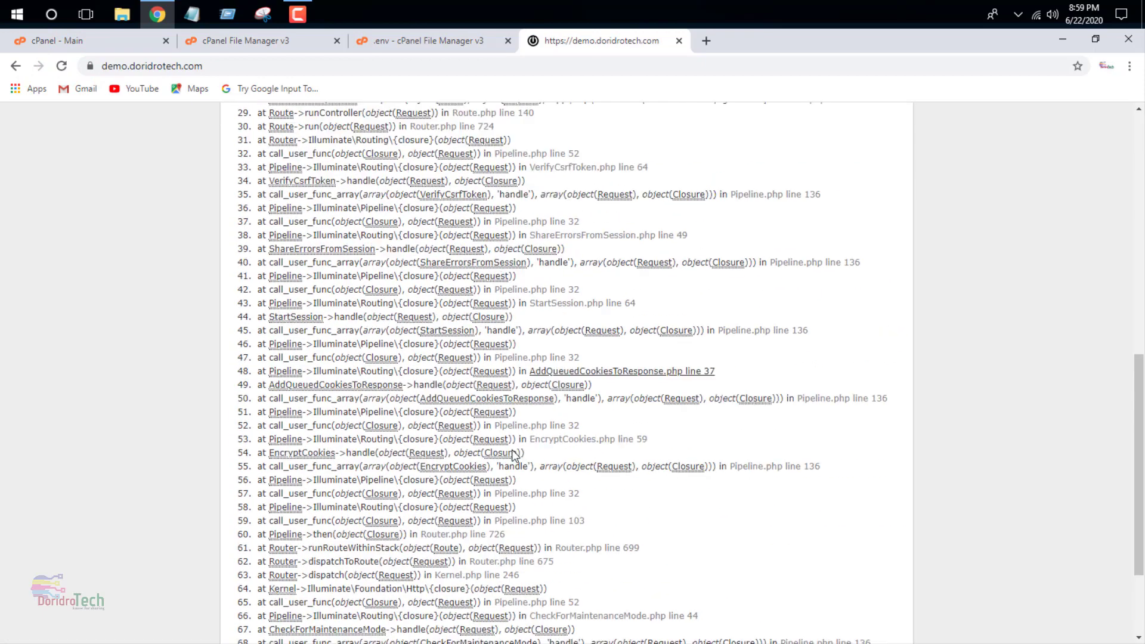
pyautogui.scroll(10, 513, 456)
pyautogui.click(63, 67)
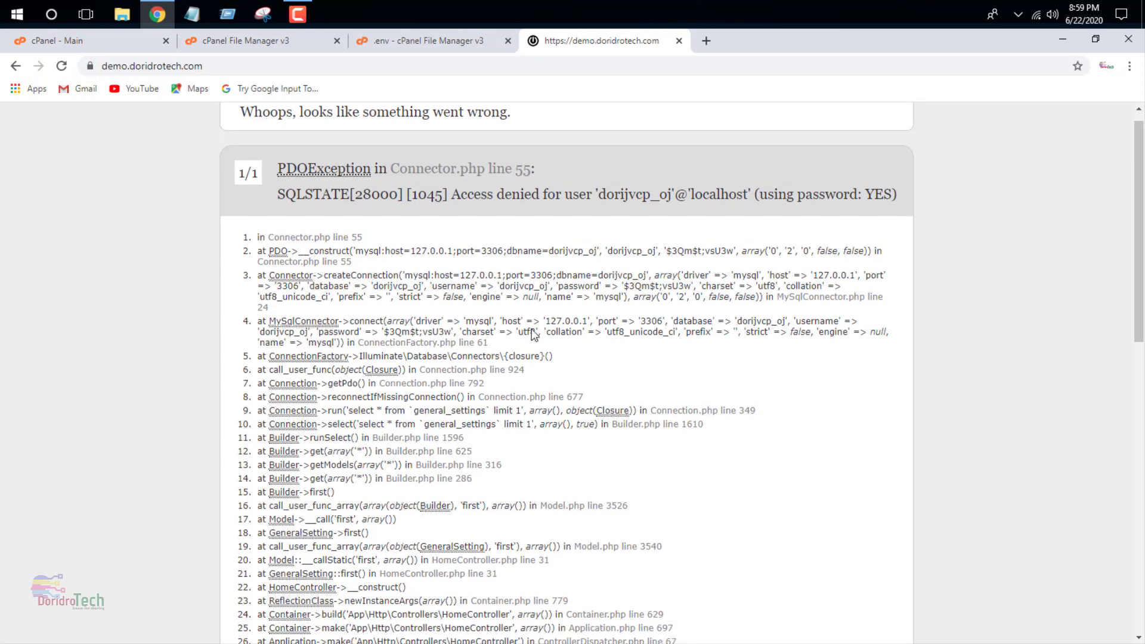
# - Place the cursor on line 12 of .env, then return to the cPanel main page
pyautogui.click(432, 47)
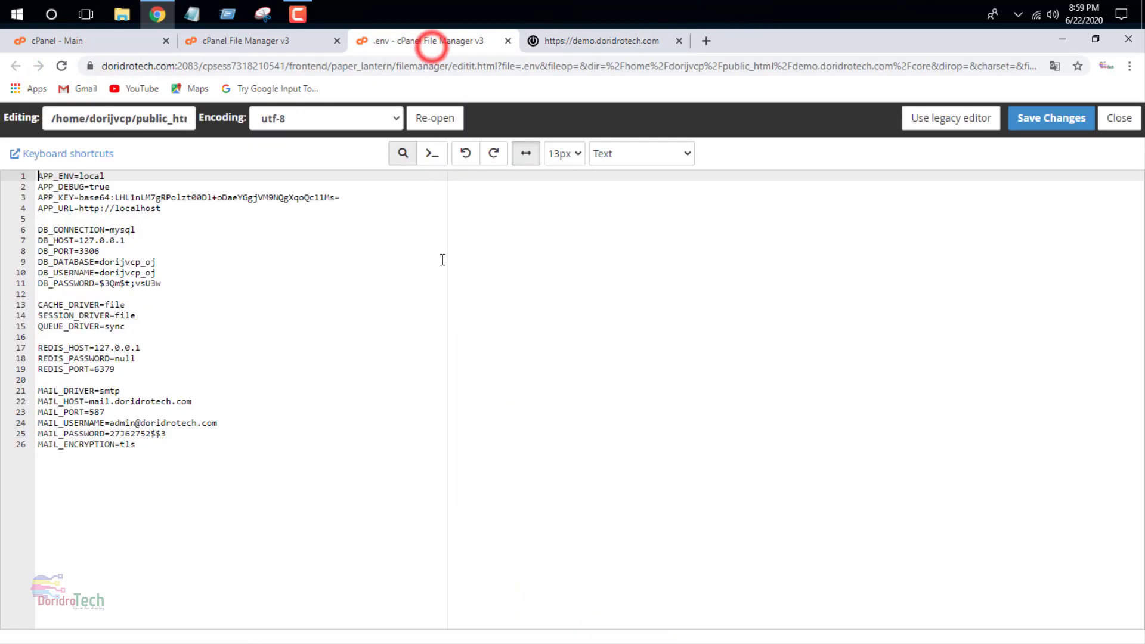
pyautogui.click(304, 294)
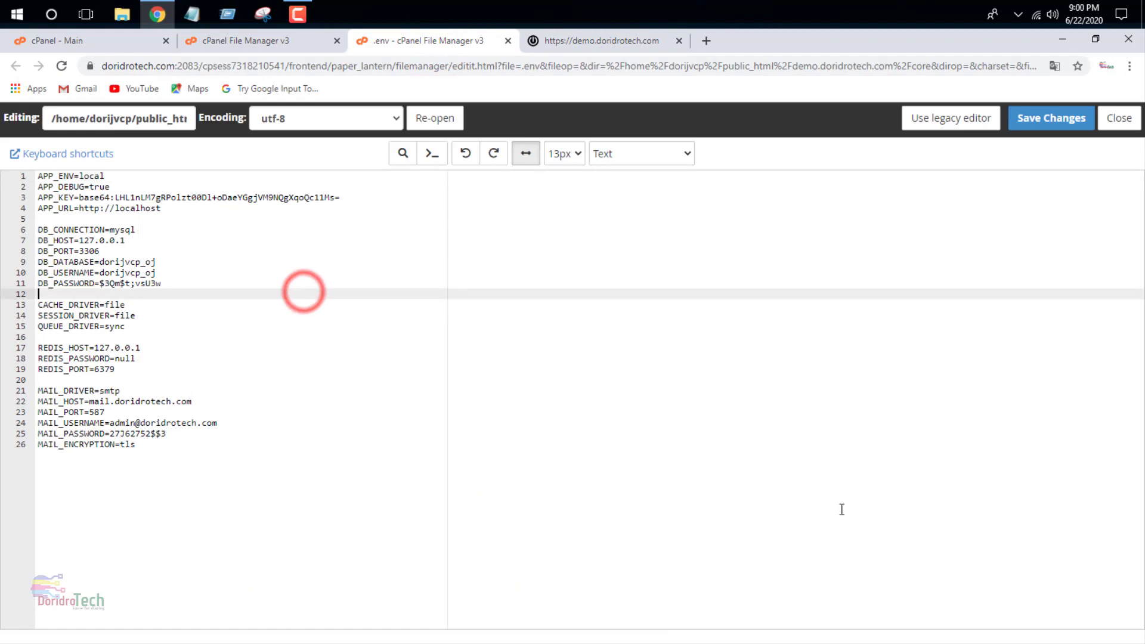
pyautogui.click(238, 42)
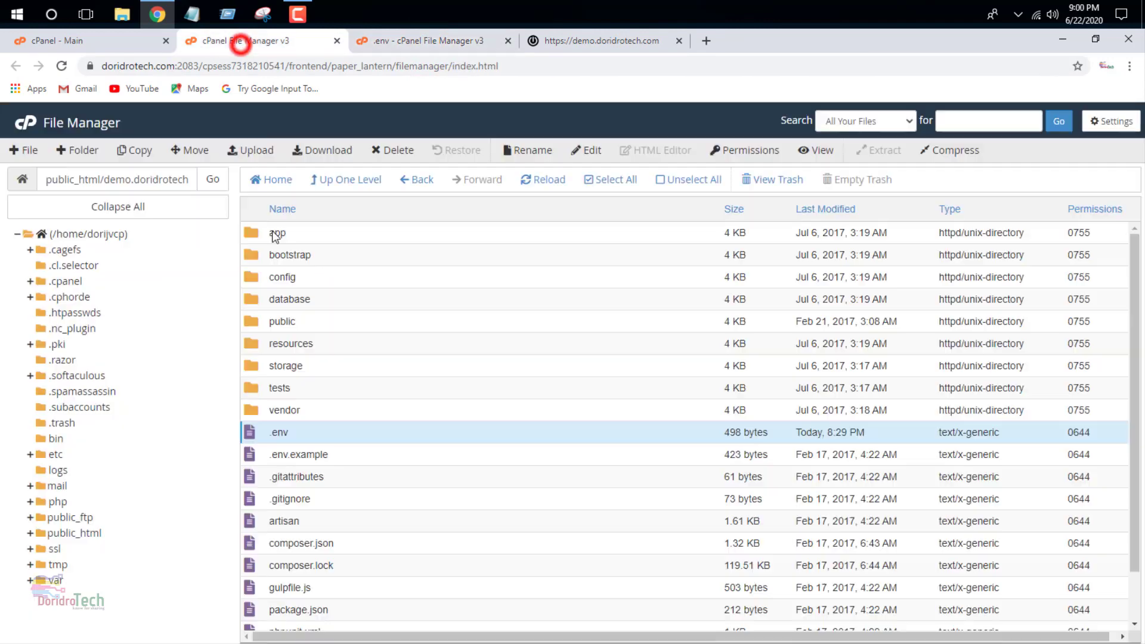
pyautogui.click(114, 40)
pyautogui.scroll(-4, 563, 324)
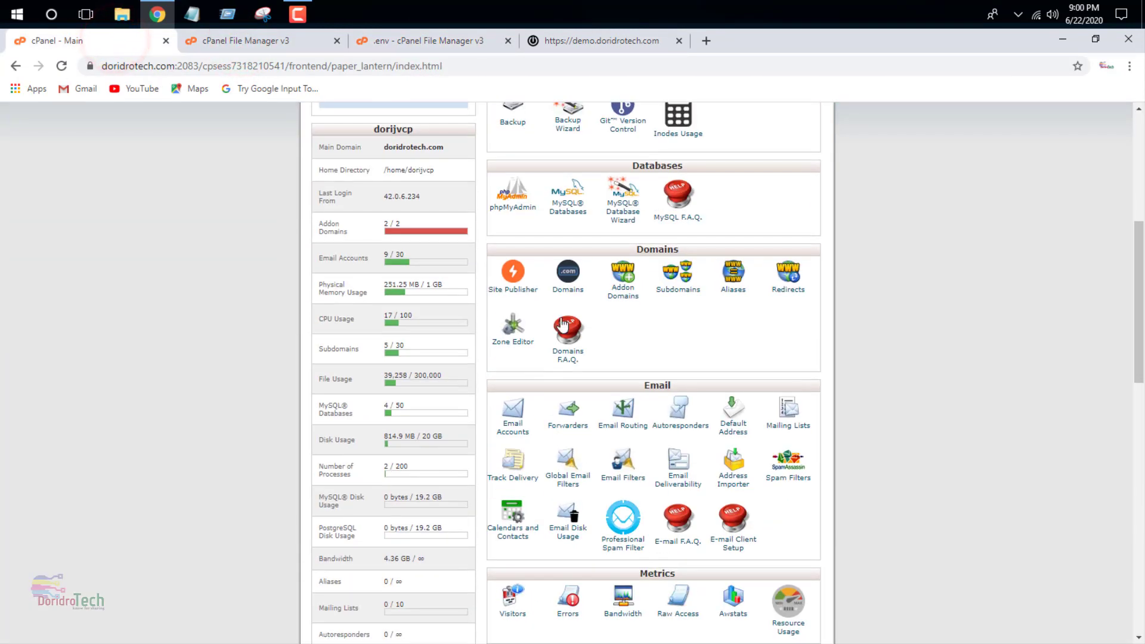
# - In MySQL Databases, create the database 'buy' (dorijvcp_buy) and go back
pyautogui.click(568, 210)
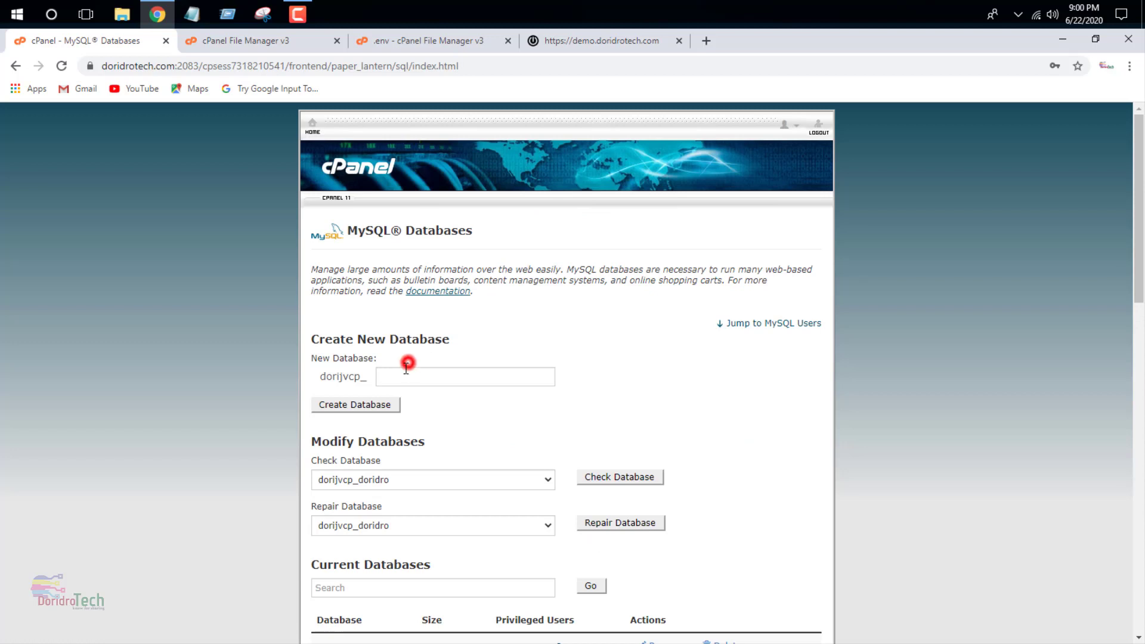
pyautogui.click(406, 368)
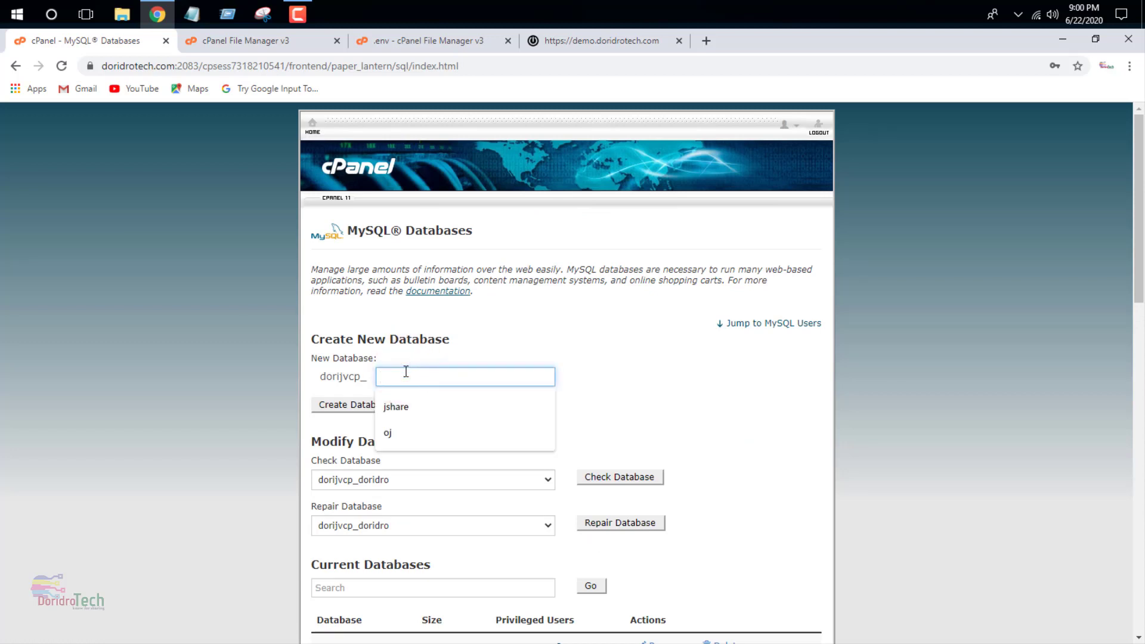
pyautogui.write('buy')
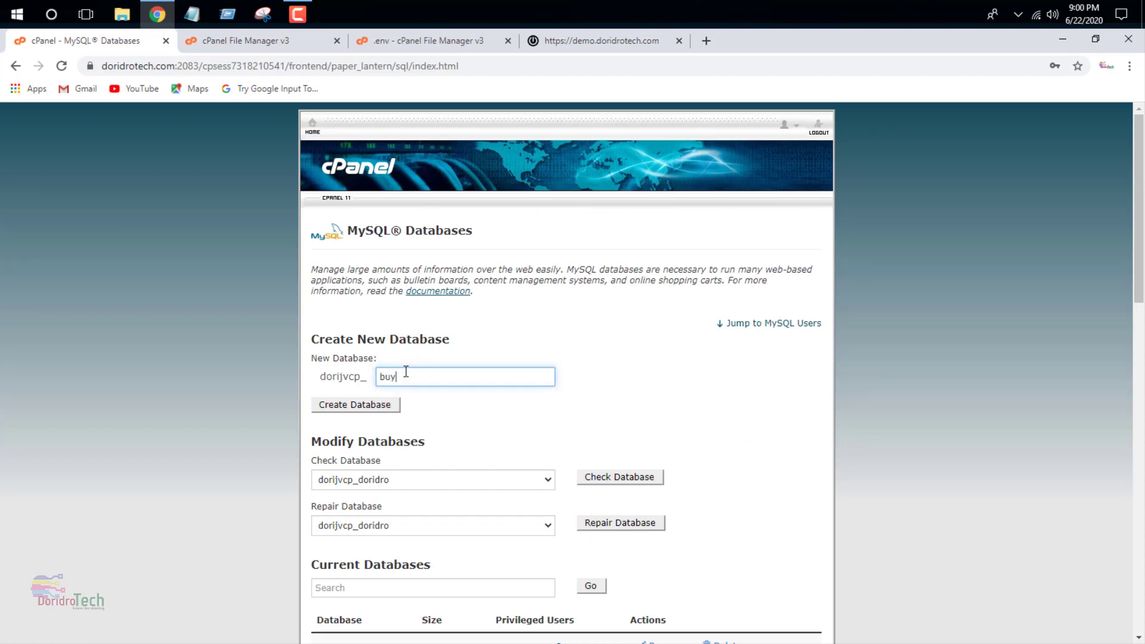
pyautogui.click(390, 407)
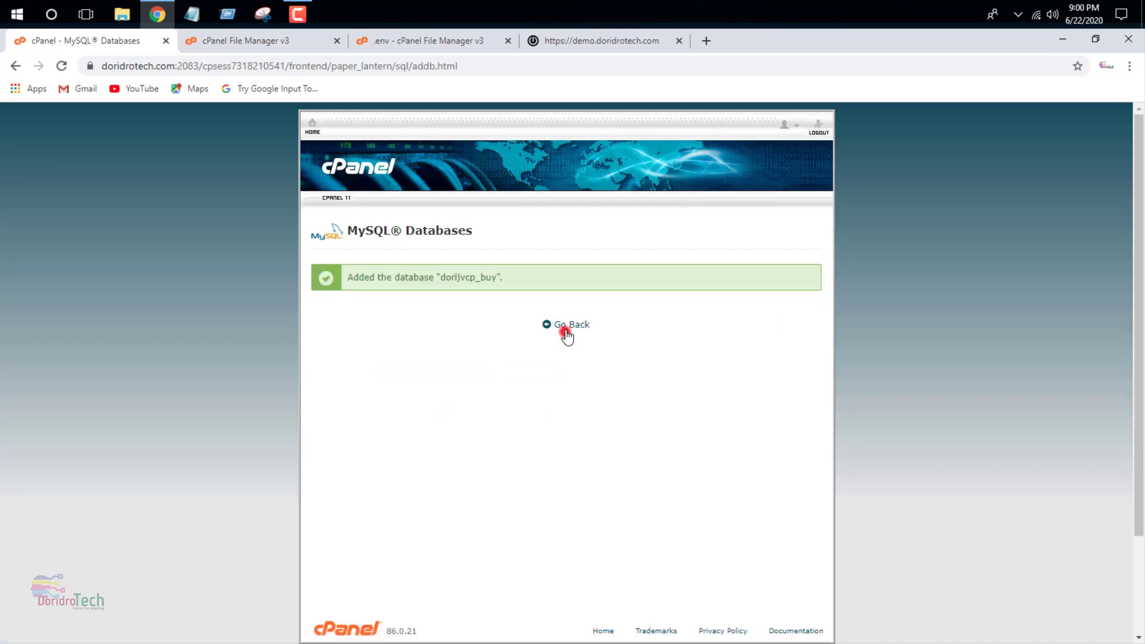
pyautogui.click(566, 332)
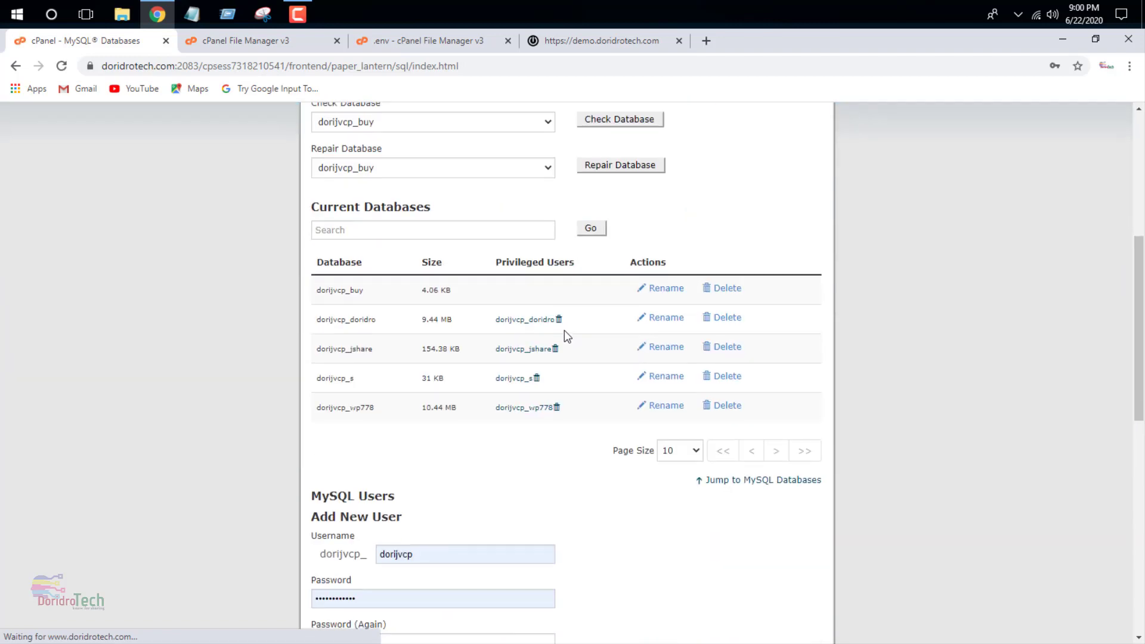
# - Create MySQL user 'buy' (dorijvcp_buy) with a generated very strong password
pyautogui.scroll(-3, 562, 332)
pyautogui.doubleClick(465, 342)
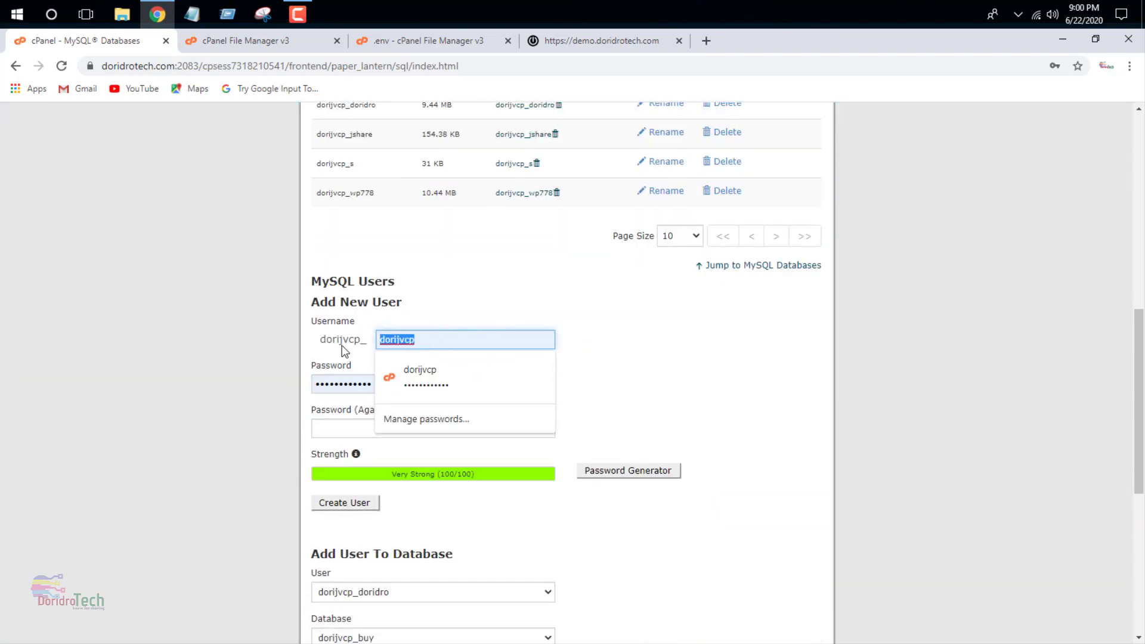
pyautogui.write('buy')
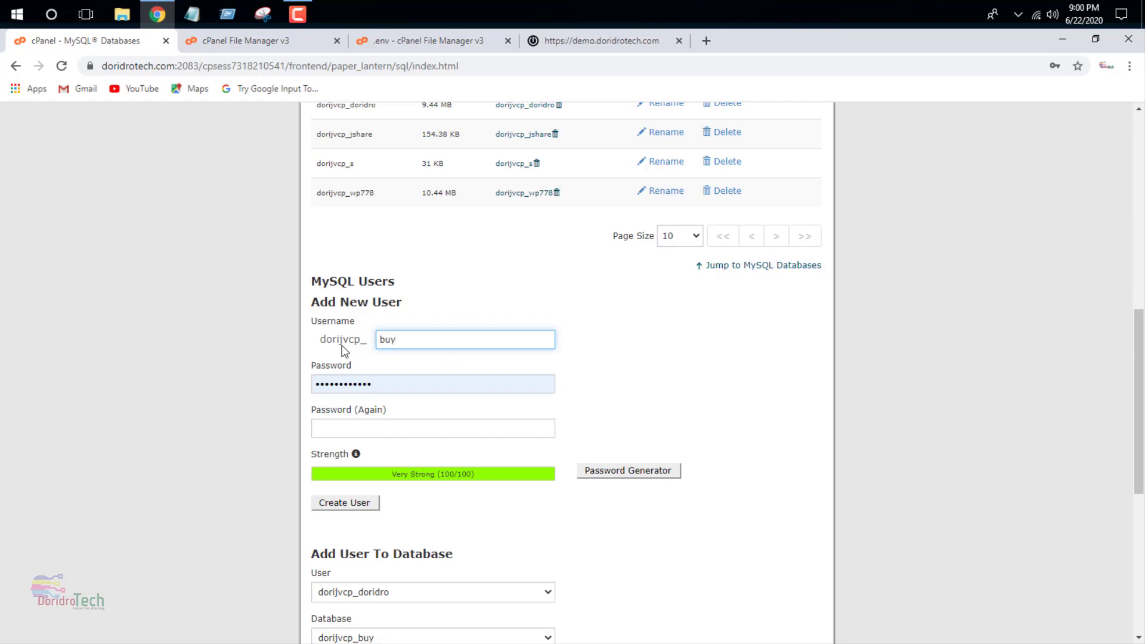
pyautogui.click(614, 471)
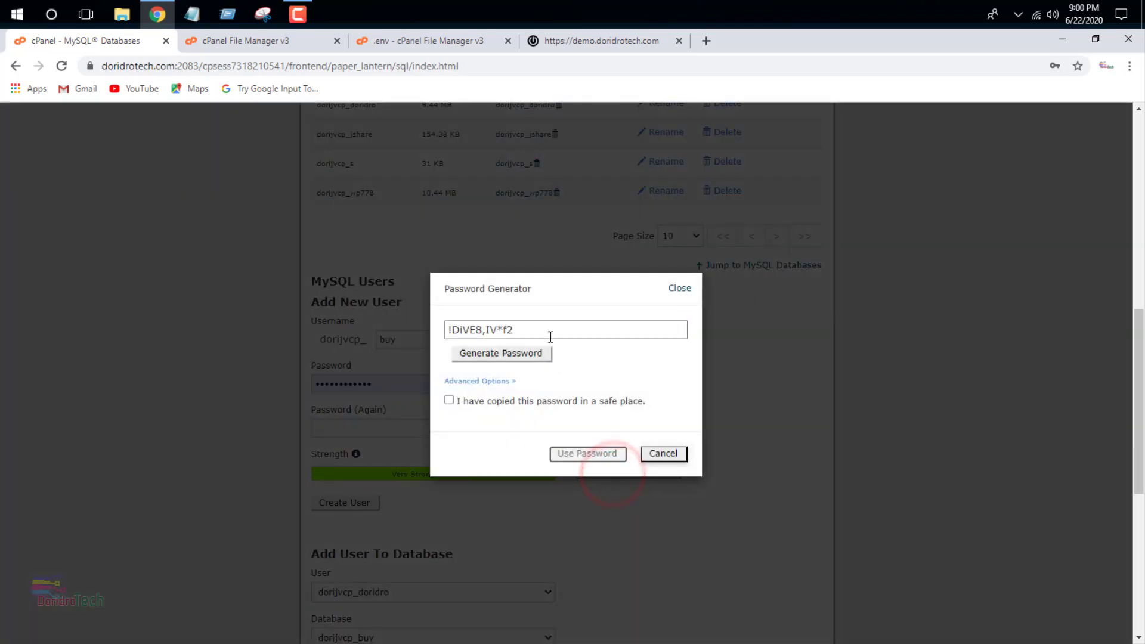
pyautogui.click(547, 332)
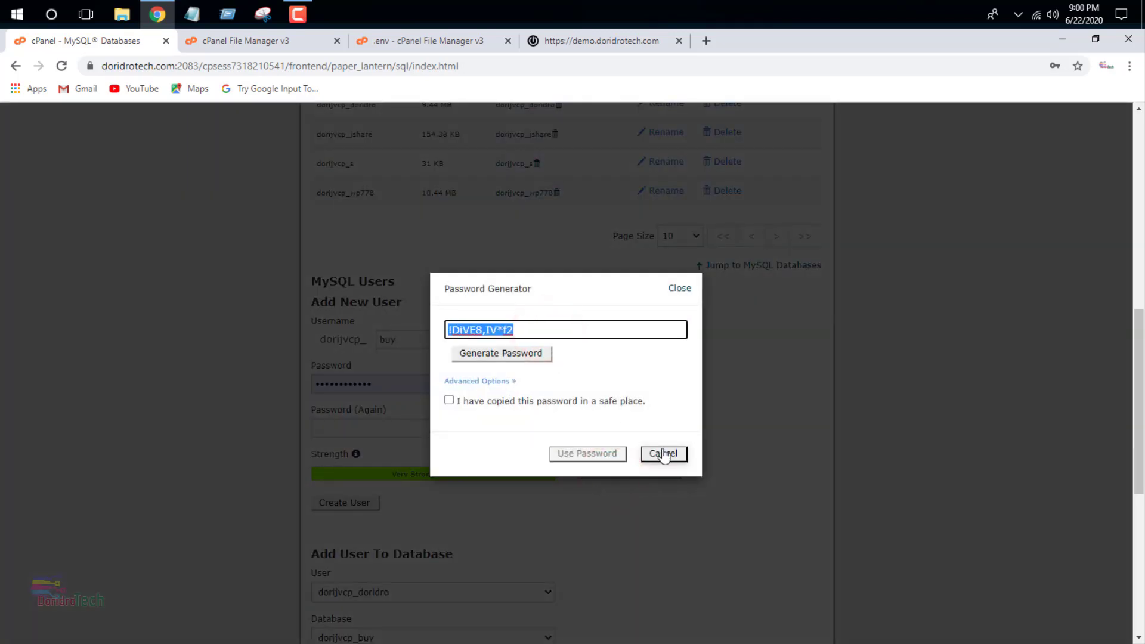
pyautogui.click(664, 454)
pyautogui.click(386, 379)
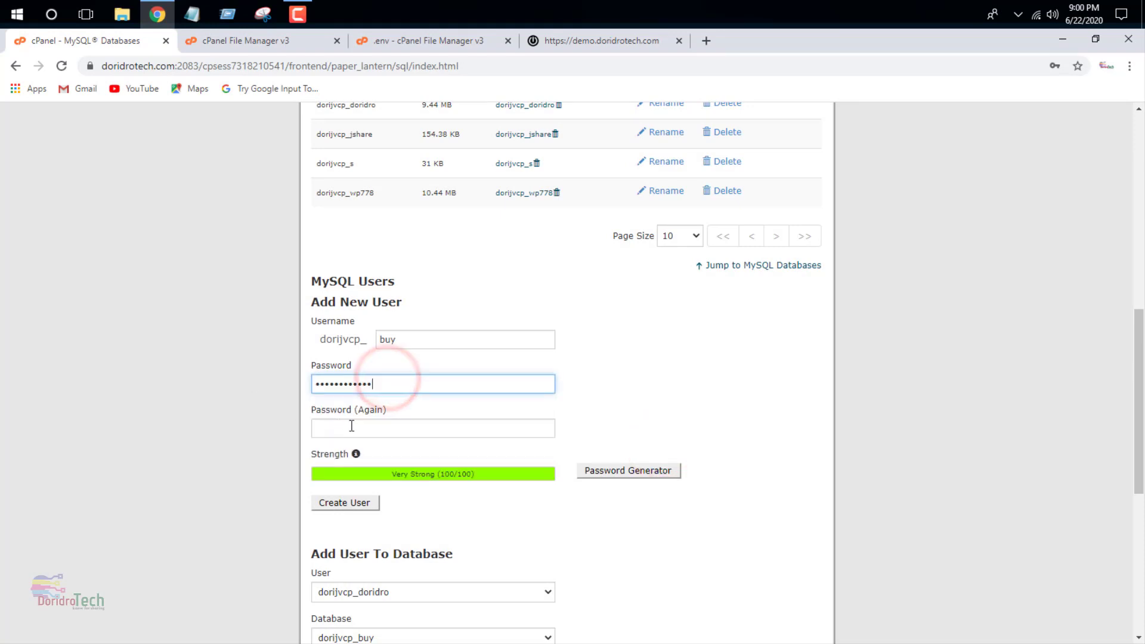
pyautogui.click(352, 426)
pyautogui.hotkey('ctrl', 'v')
pyautogui.click(337, 304)
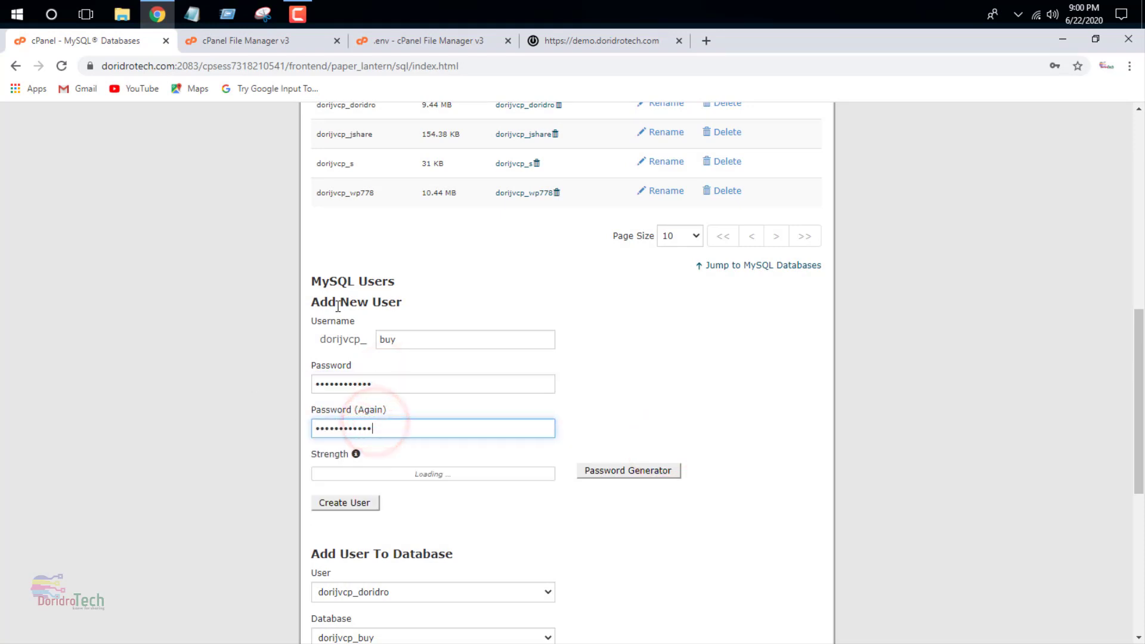
pyautogui.click(340, 504)
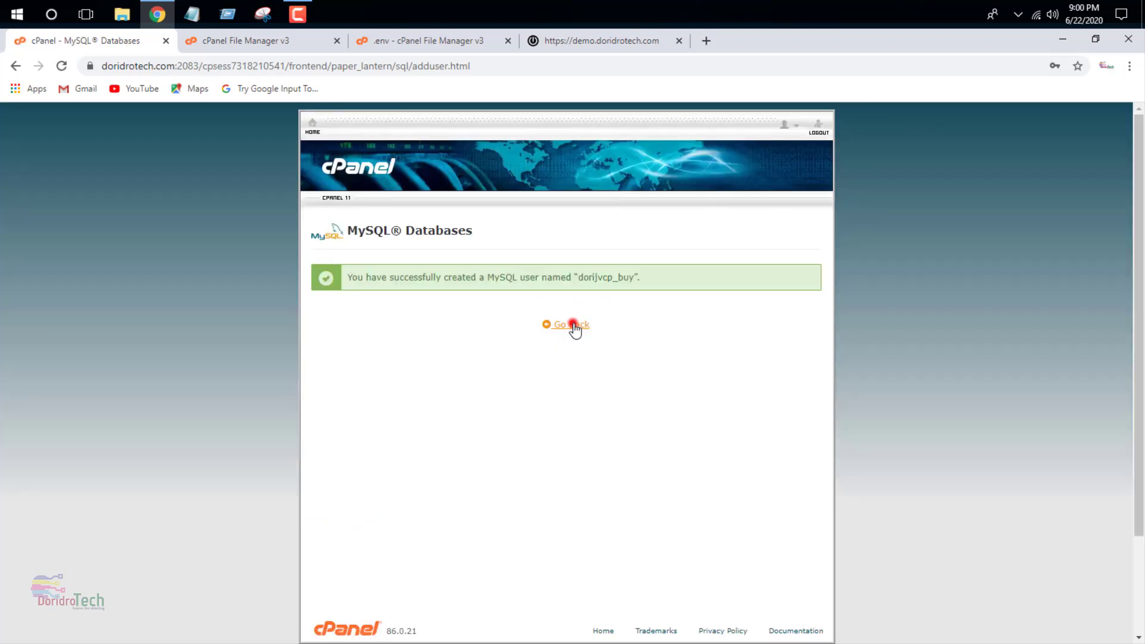
pyautogui.click(572, 325)
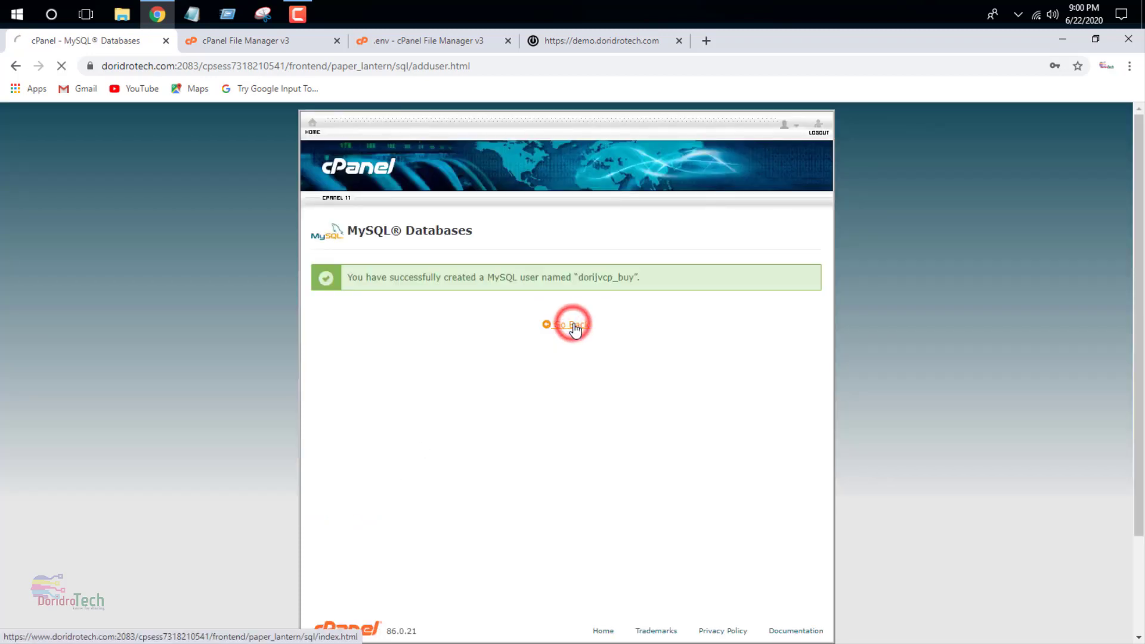
# - Add user dorijvcp_buy to database dorijvcp_buy with ALL PRIVILEGES and make the changes
pyautogui.scroll(-1, 440, 419)
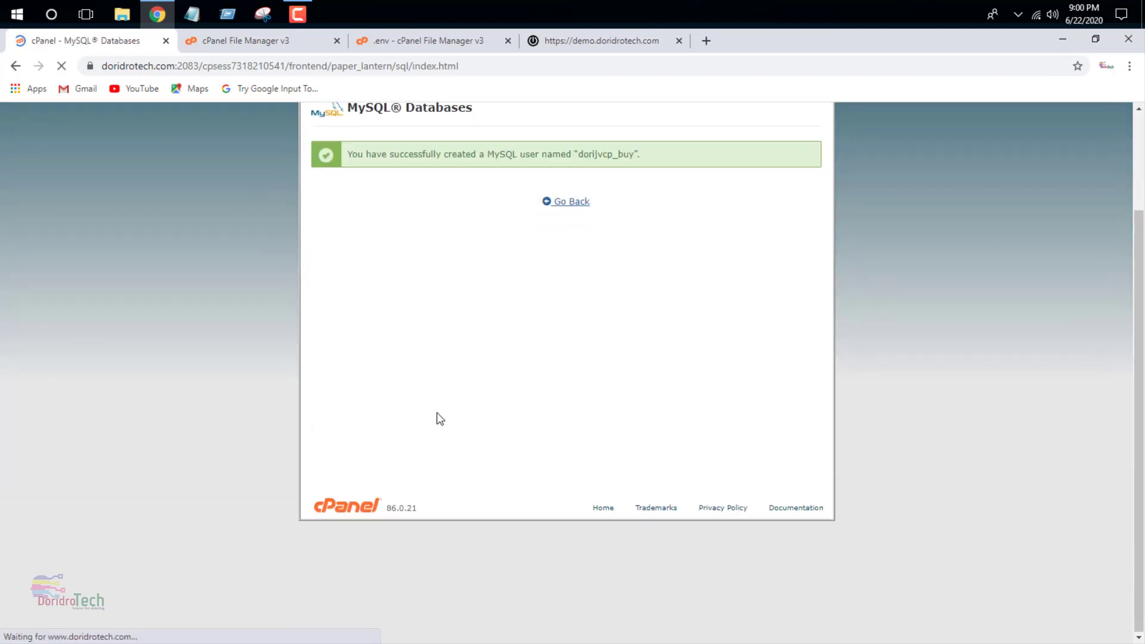
pyautogui.scroll(-2, 420, 382)
pyautogui.scroll(-3, 419, 382)
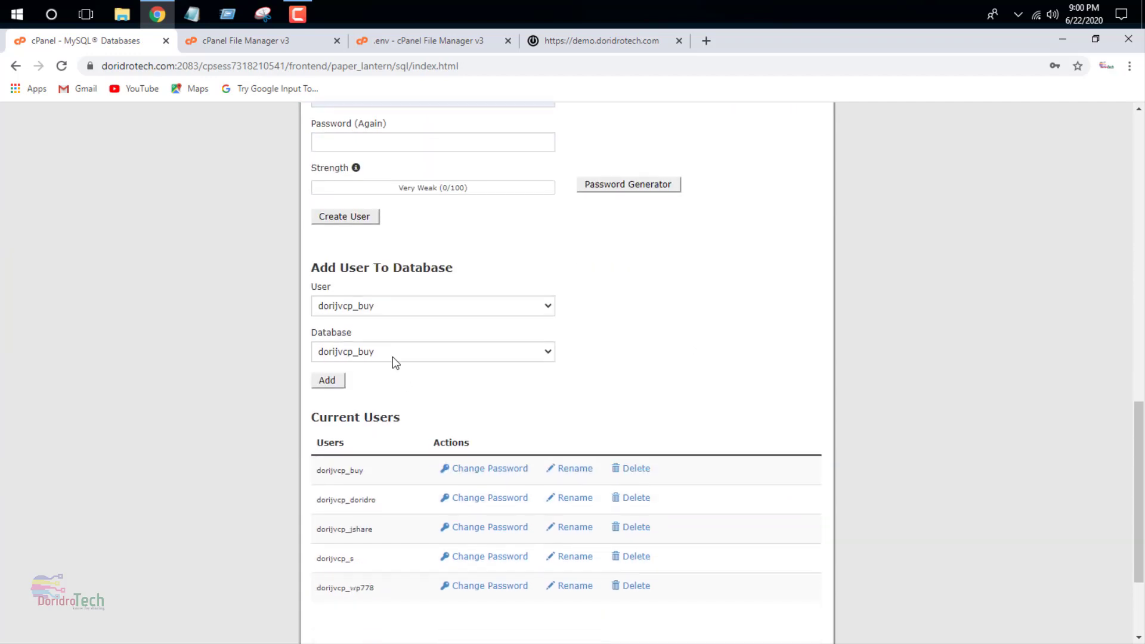
pyautogui.click(366, 301)
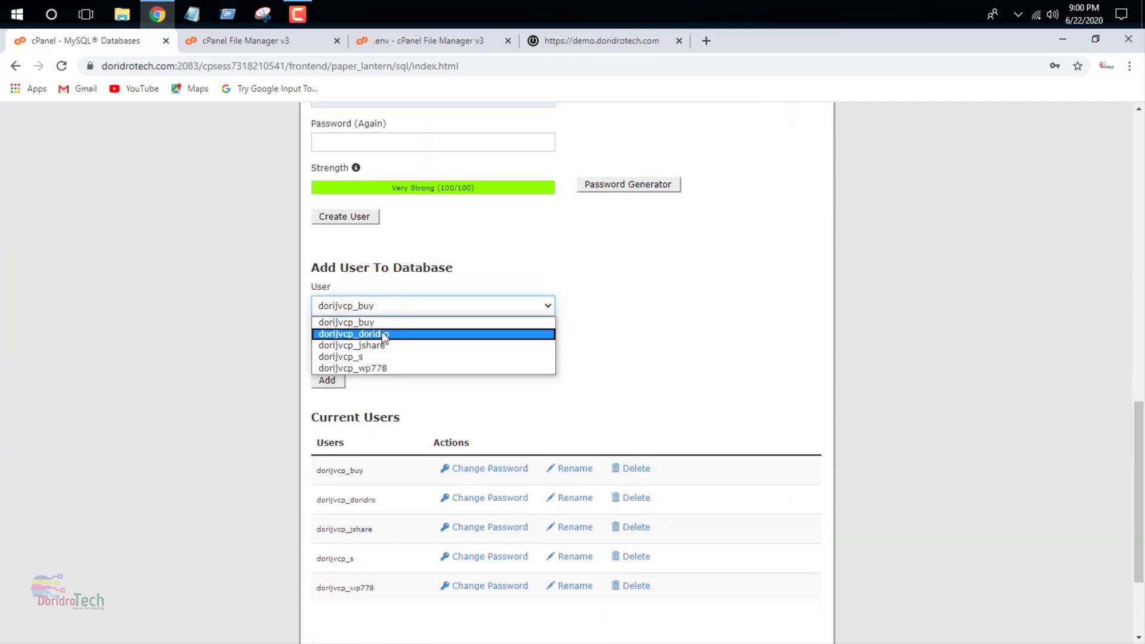
pyautogui.click(379, 323)
pyautogui.click(364, 352)
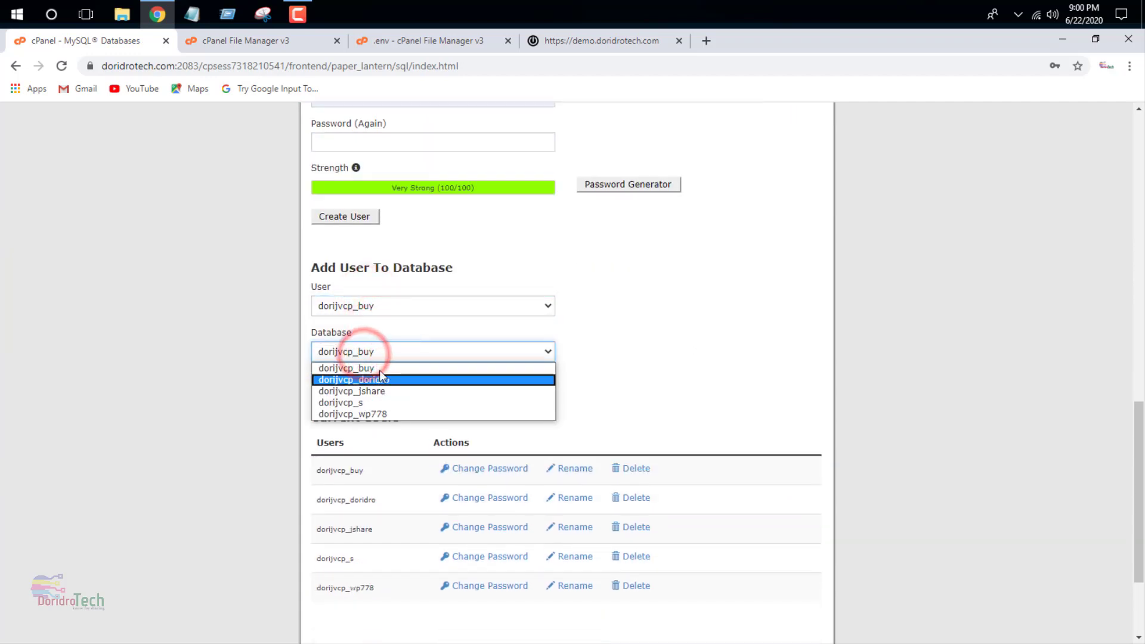
pyautogui.click(379, 369)
pyautogui.click(325, 382)
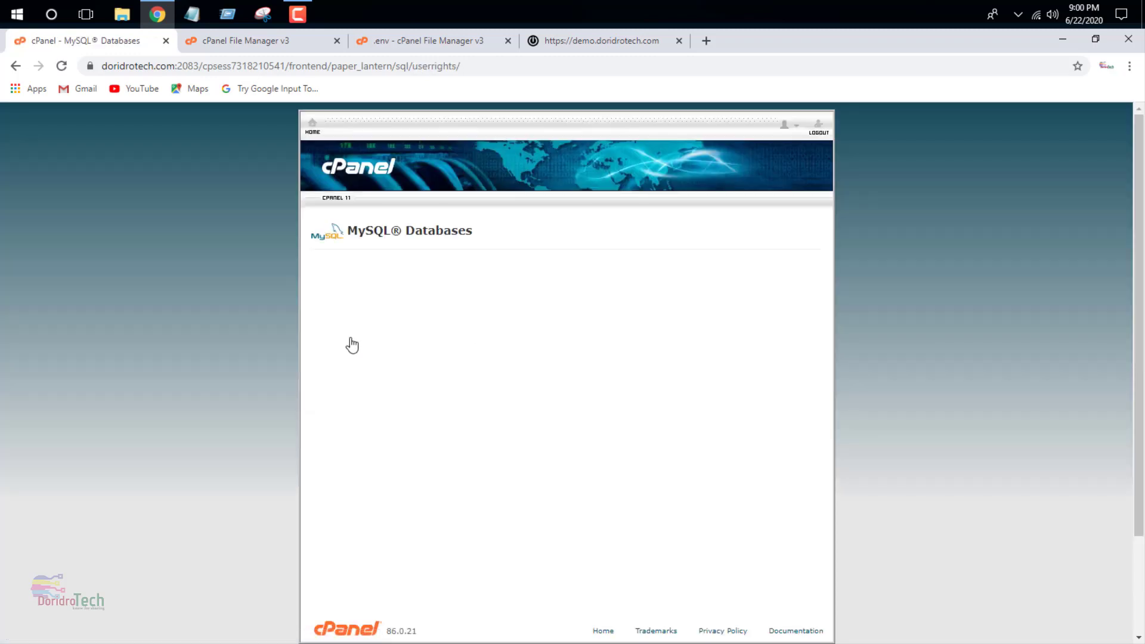
pyautogui.click(339, 341)
pyautogui.scroll(-5, 340, 417)
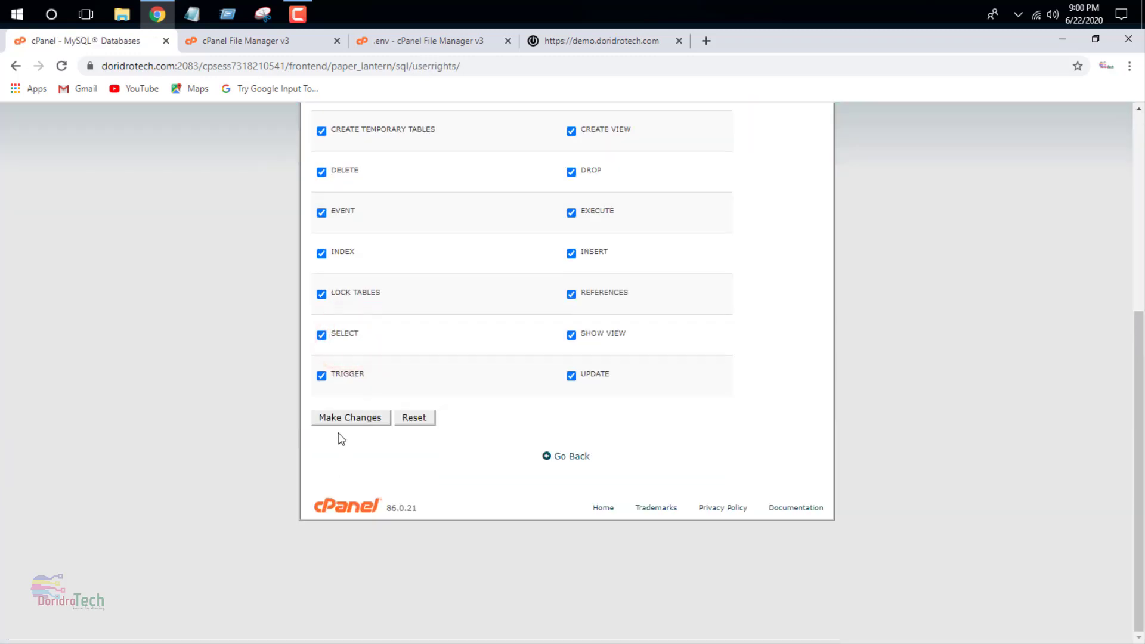
pyautogui.click(331, 412)
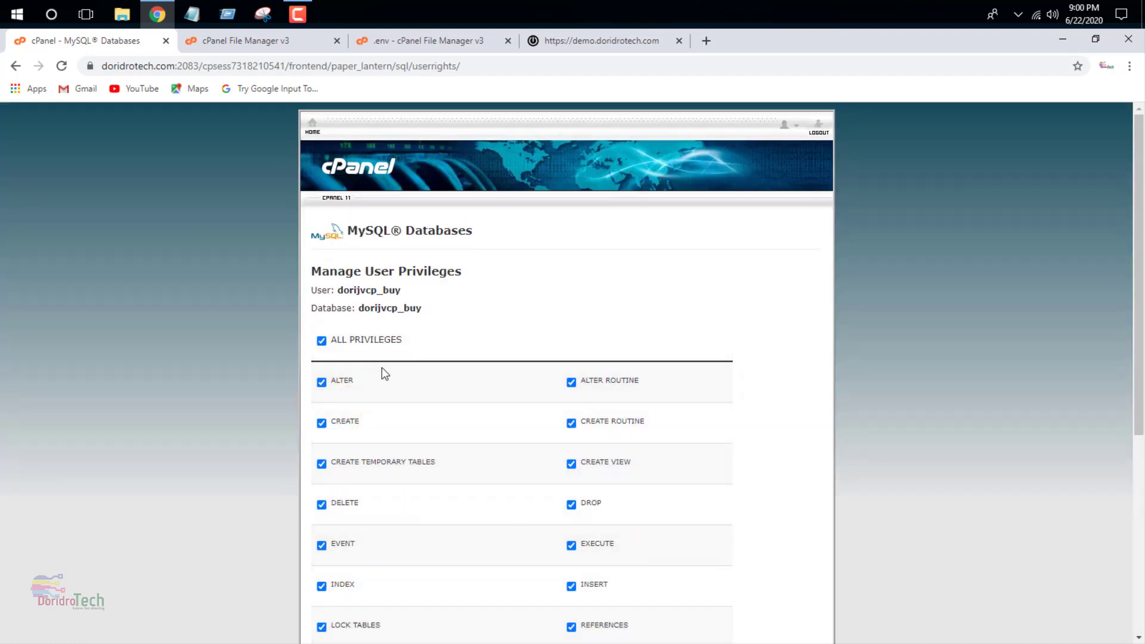
pyautogui.click(427, 41)
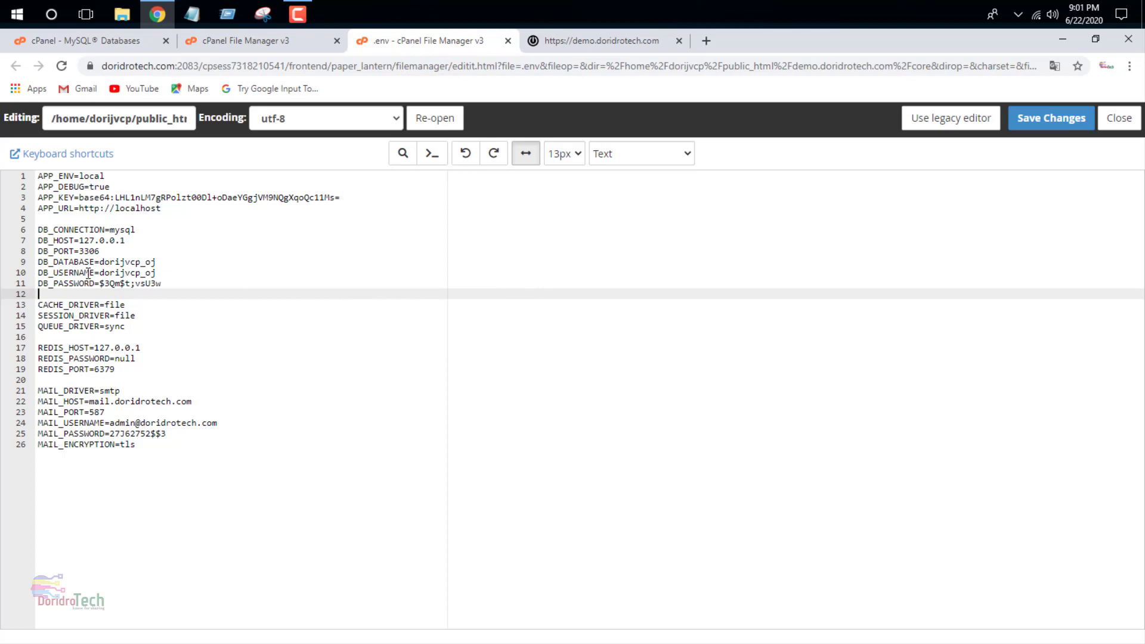
pyautogui.doubleClick(164, 260)
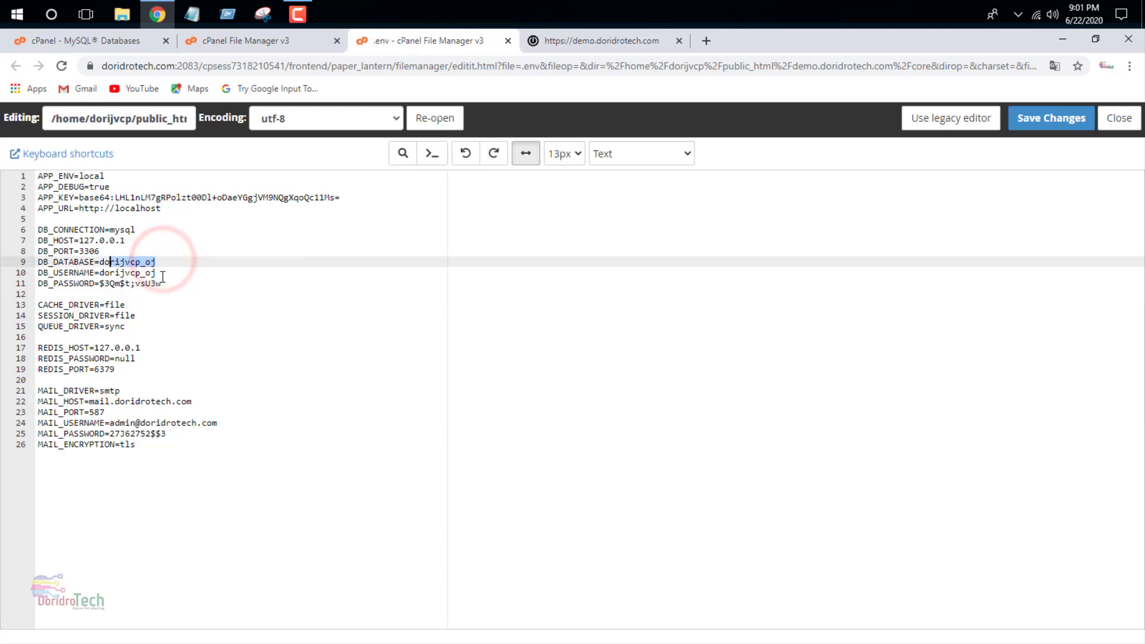
pyautogui.moveTo(162, 283); pyautogui.dragTo(101, 284)
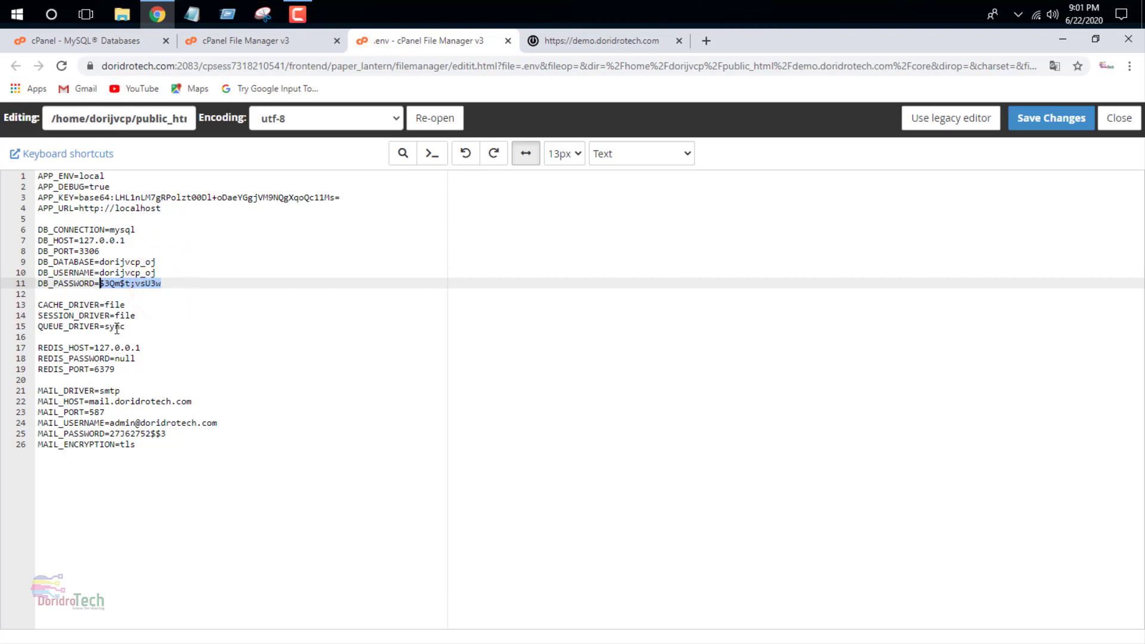
pyautogui.click(99, 40)
pyautogui.moveTo(431, 309); pyautogui.dragTo(359, 309)
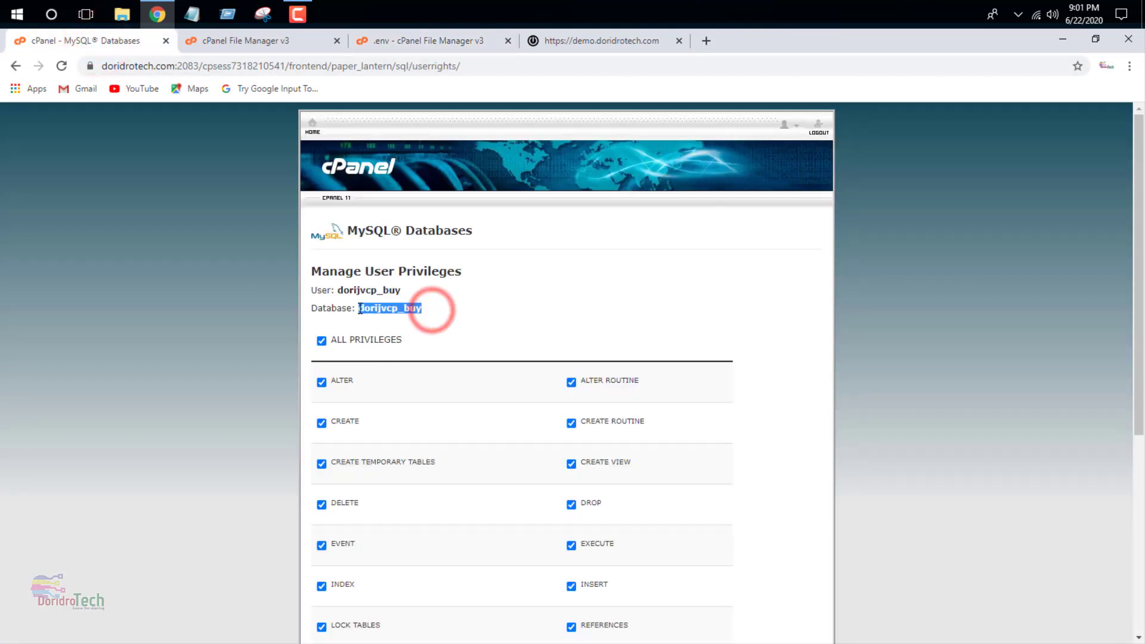
pyautogui.click(423, 47)
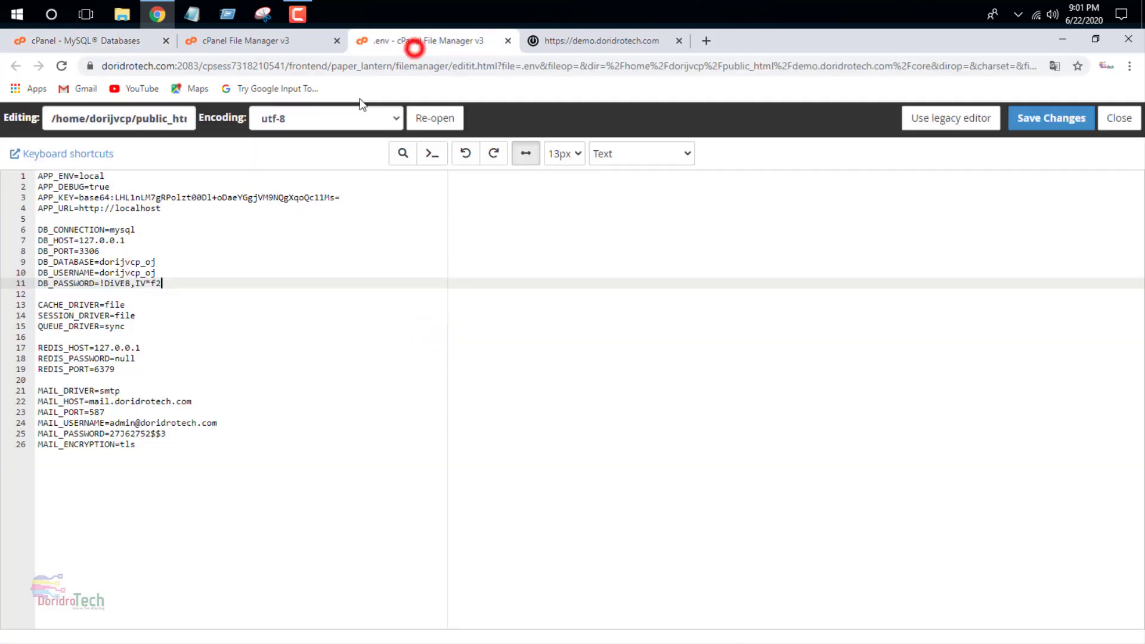
pyautogui.doubleClick(149, 273)
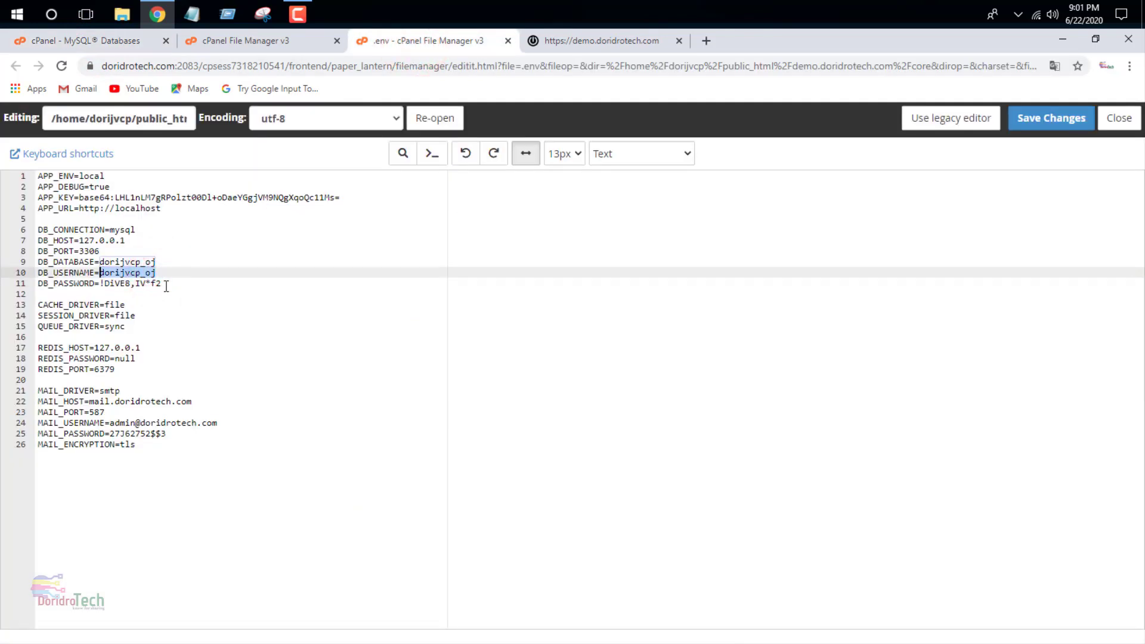
pyautogui.doubleClick(157, 262)
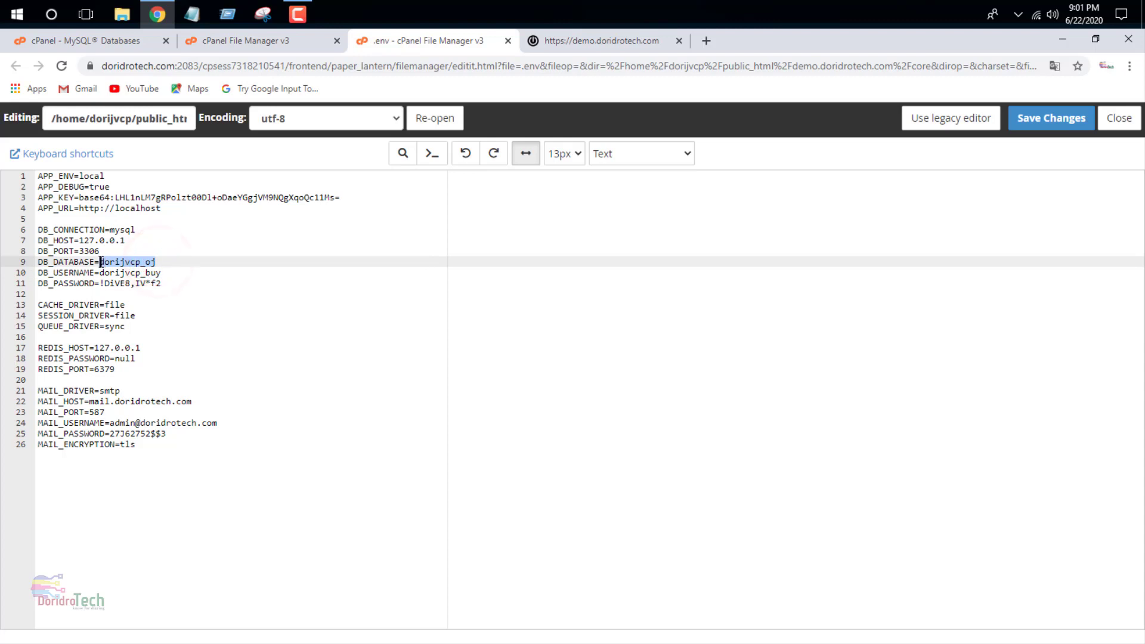
pyautogui.click(189, 292)
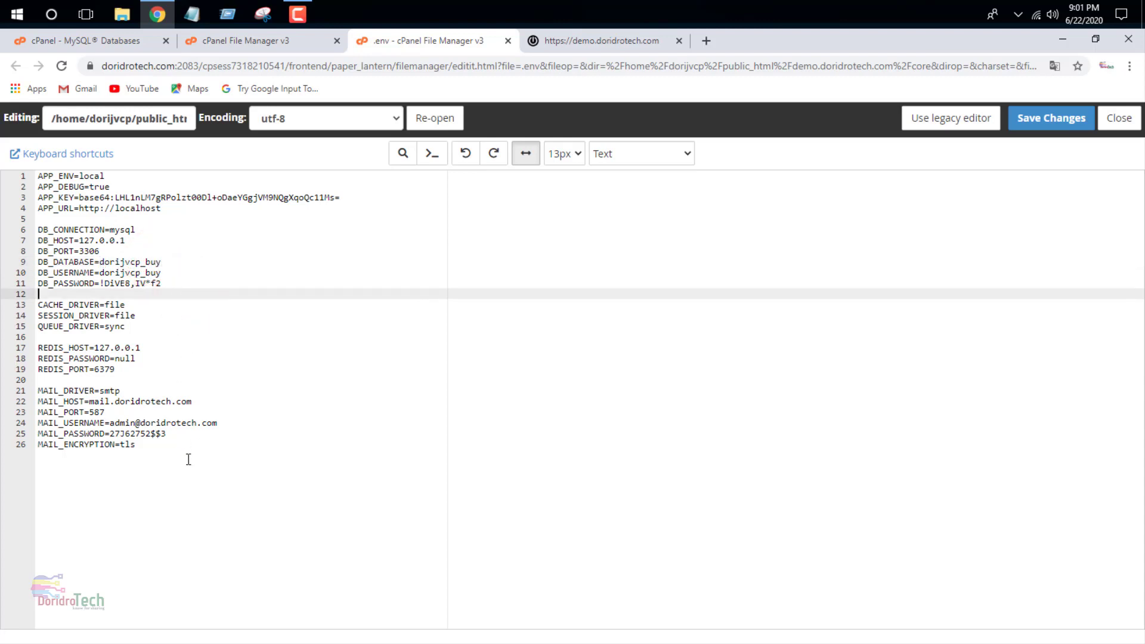
pyautogui.click(1024, 119)
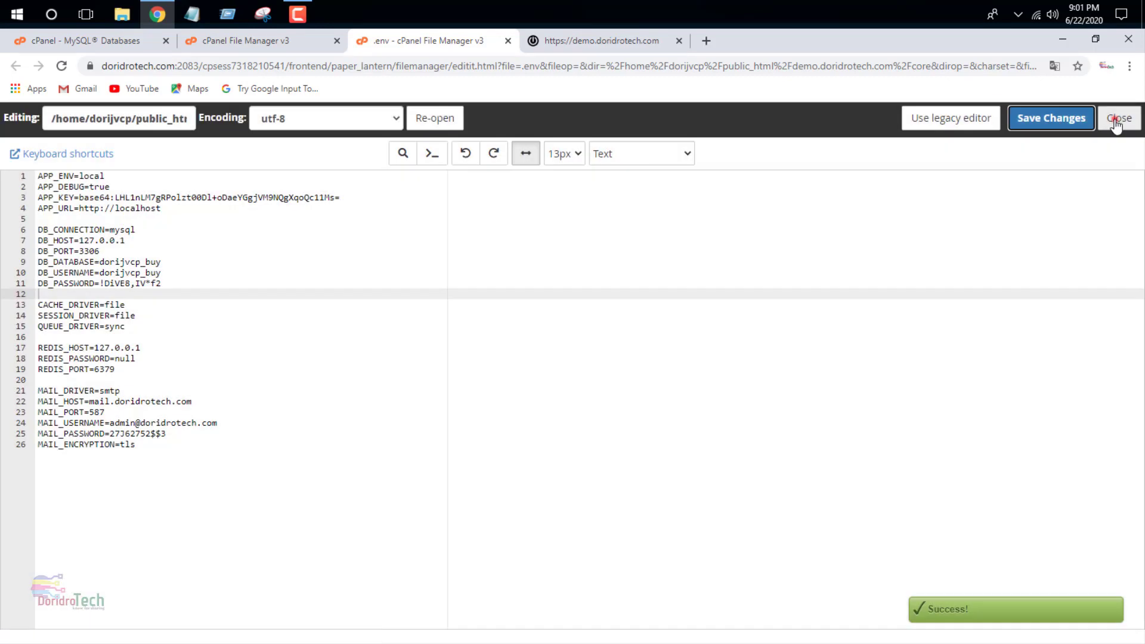
# - Close the .env editor, return to the cPanel home page, and launch phpMyAdmin from Databases
pyautogui.click(1114, 118)
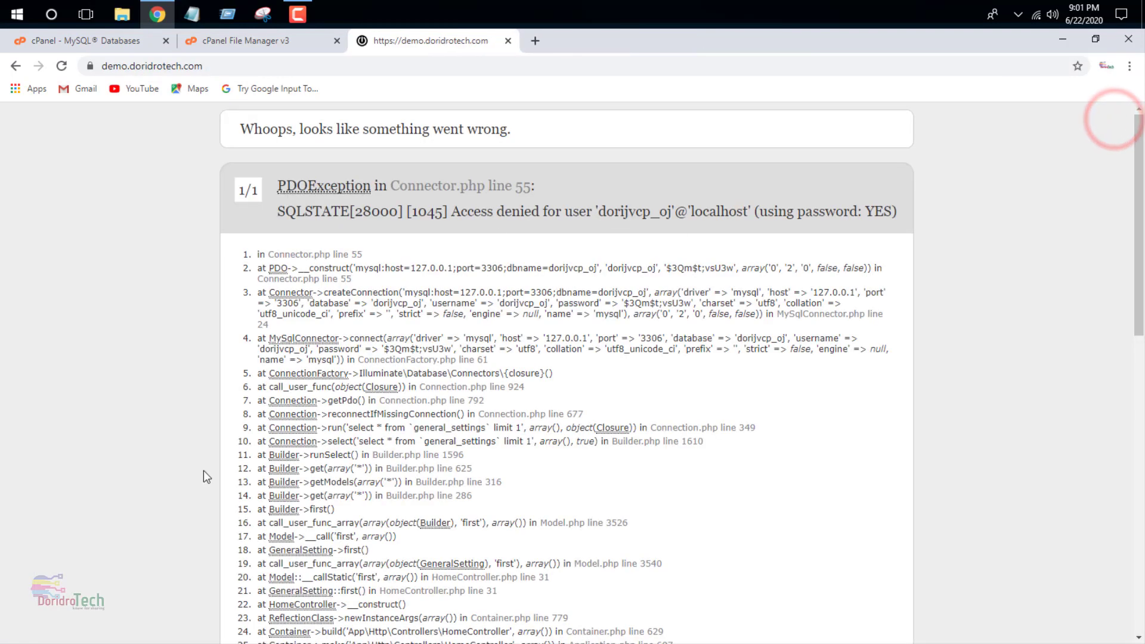
pyautogui.click(251, 41)
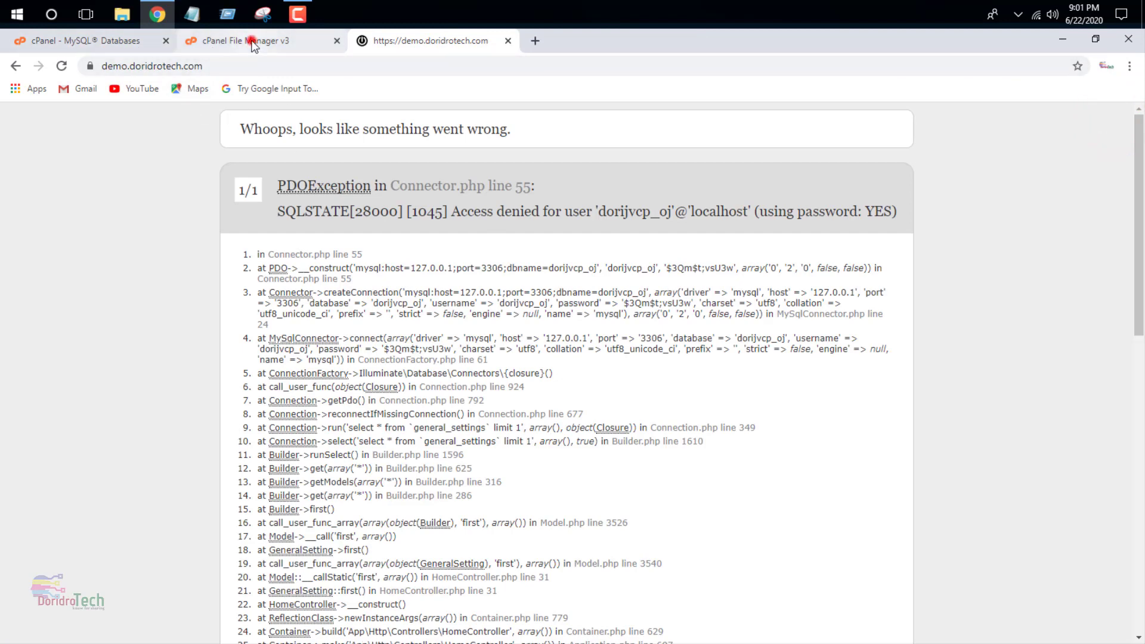
pyautogui.click(117, 42)
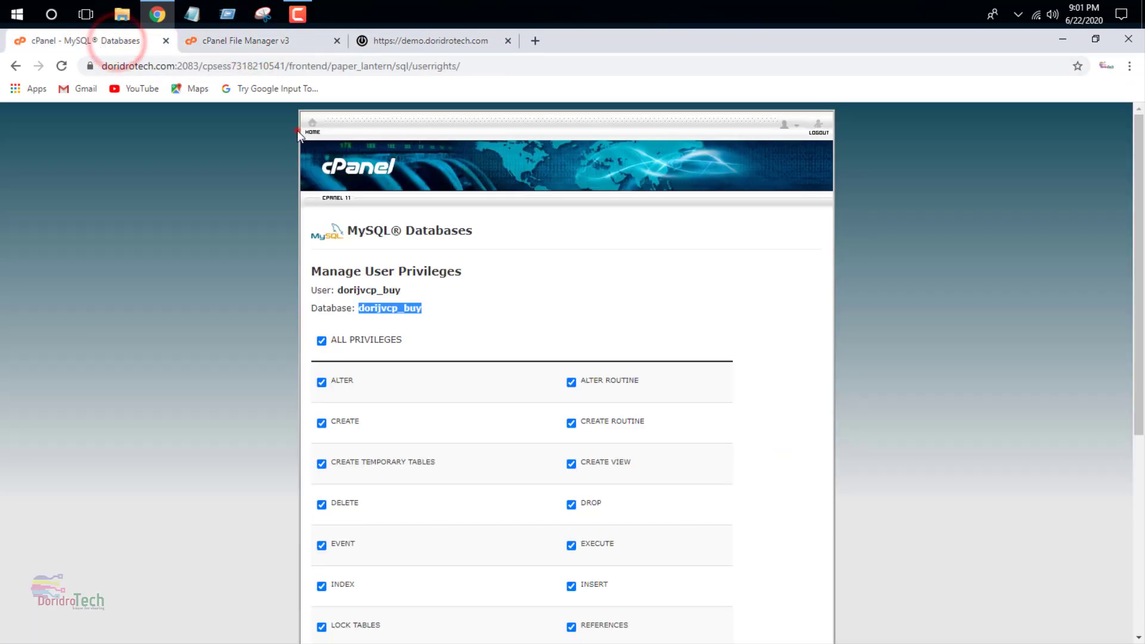
pyautogui.click(310, 132)
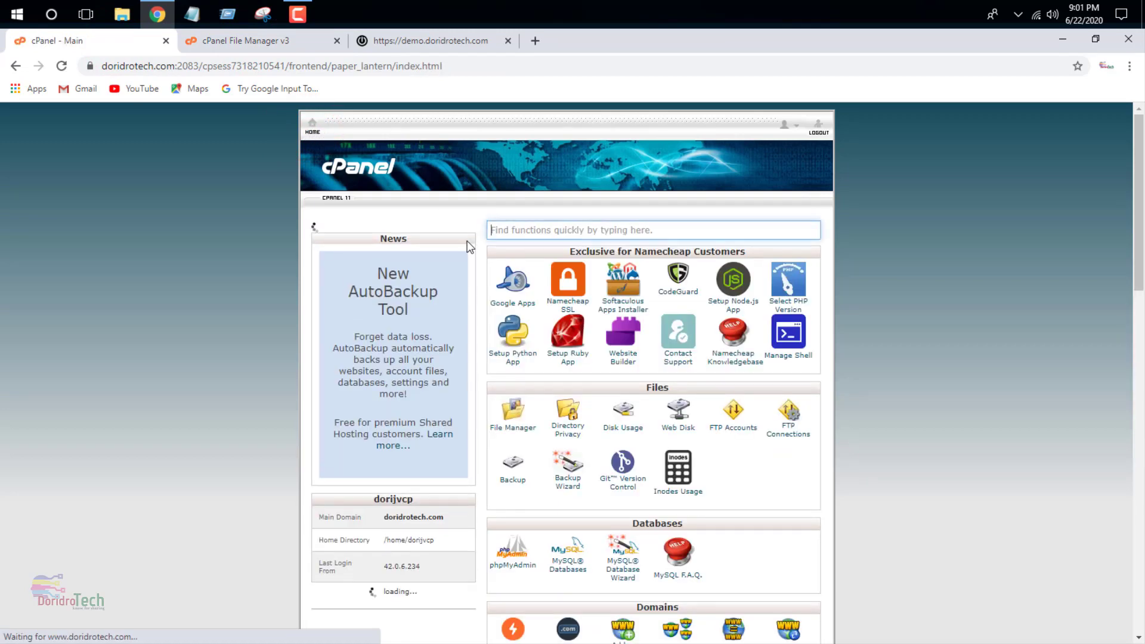
pyautogui.scroll(-5, 489, 310)
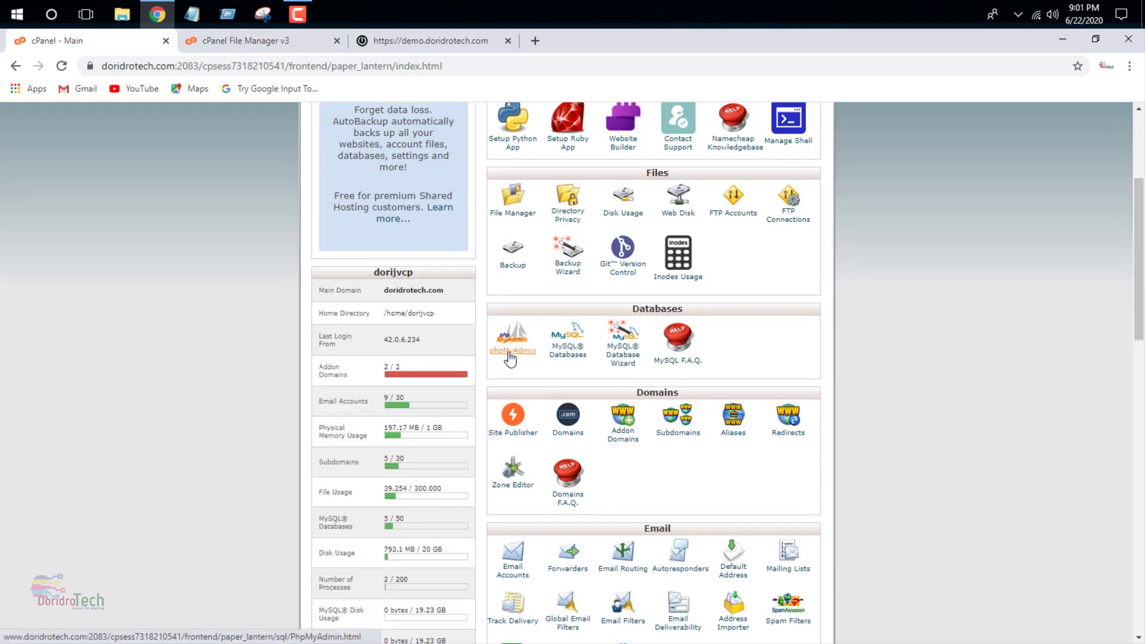
pyautogui.click(509, 352)
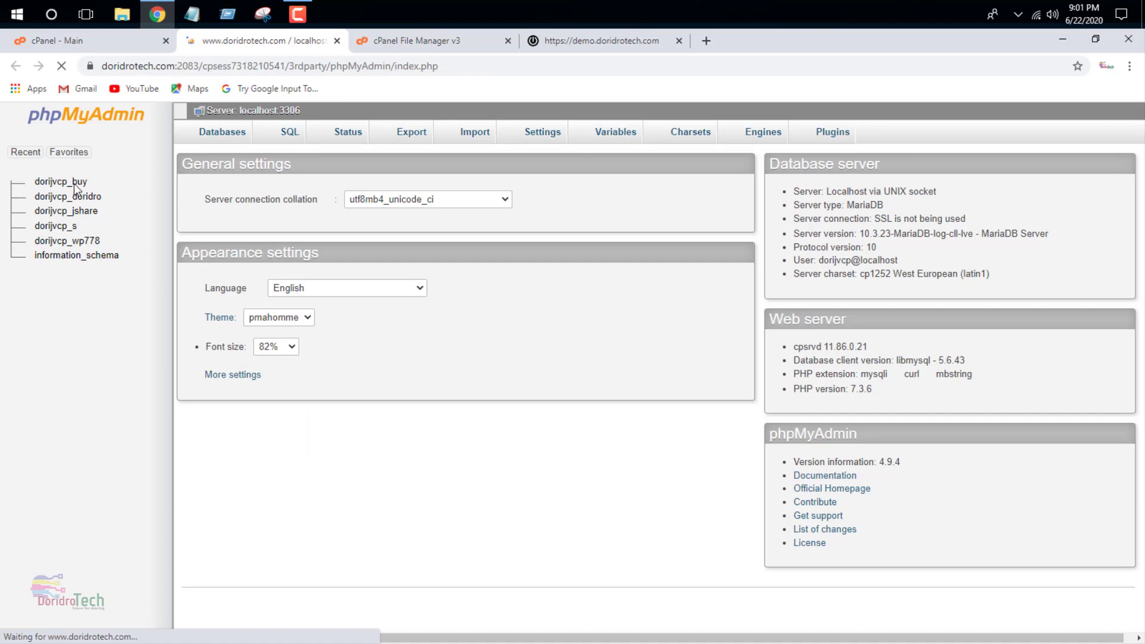
# - Import Database.sql into dorijvcp_buy, completing with 92 queries executed
pyautogui.click(55, 183)
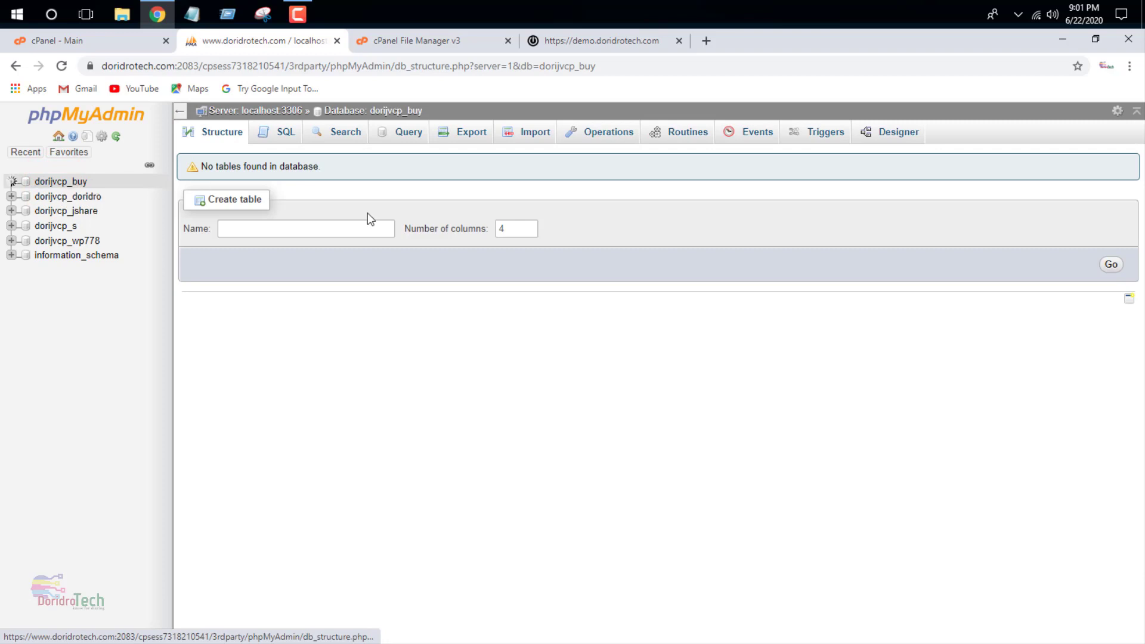
pyautogui.click(536, 139)
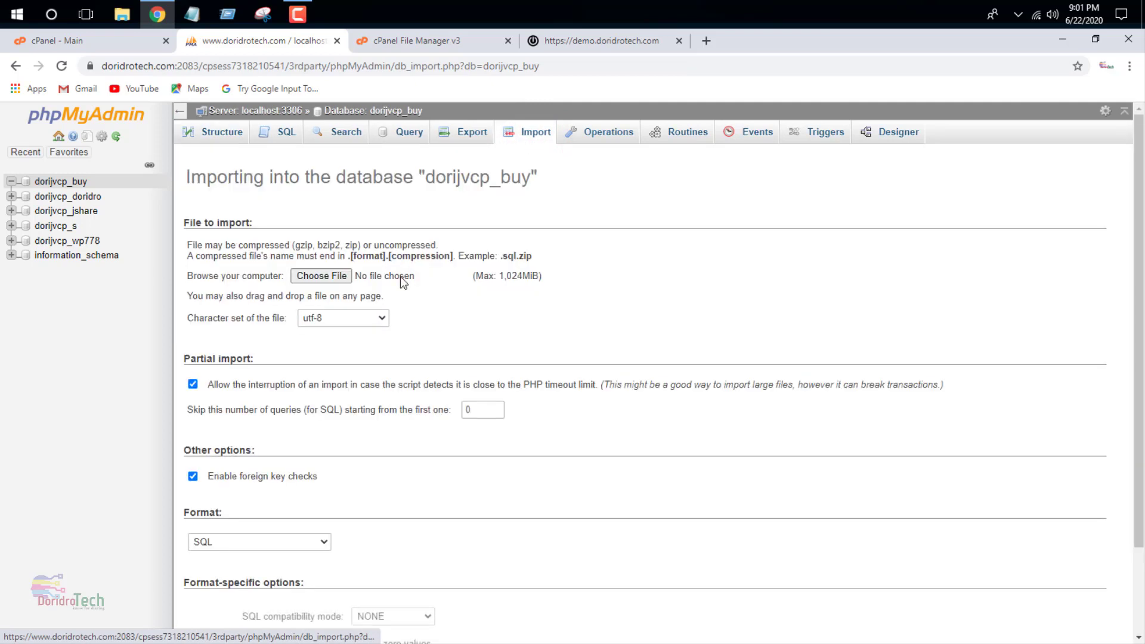
pyautogui.click(338, 276)
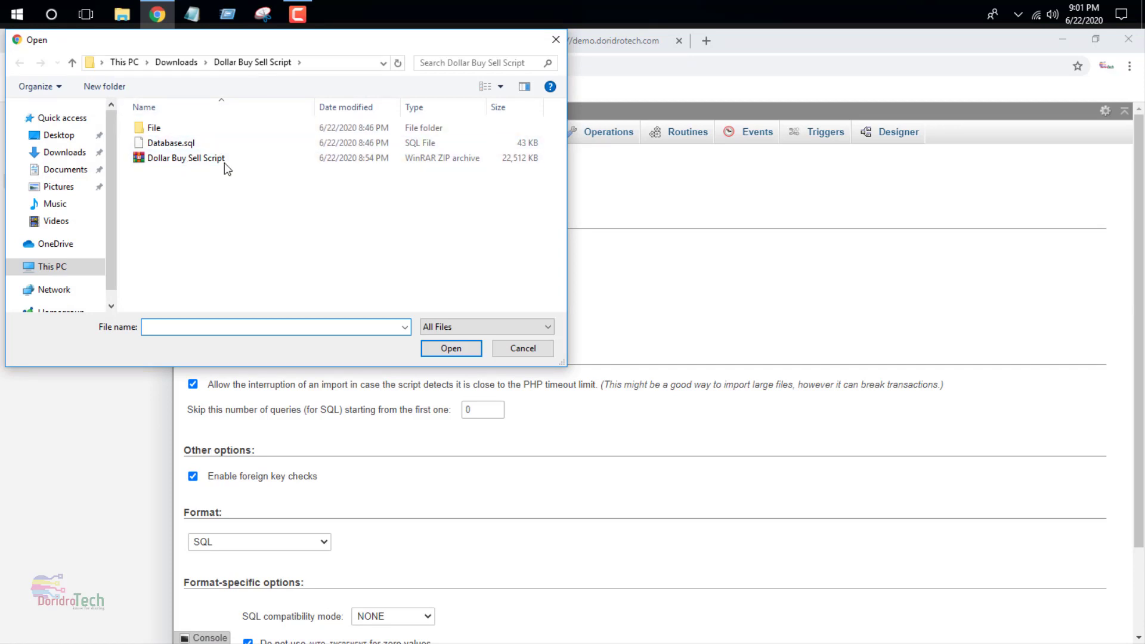
pyautogui.click(201, 146)
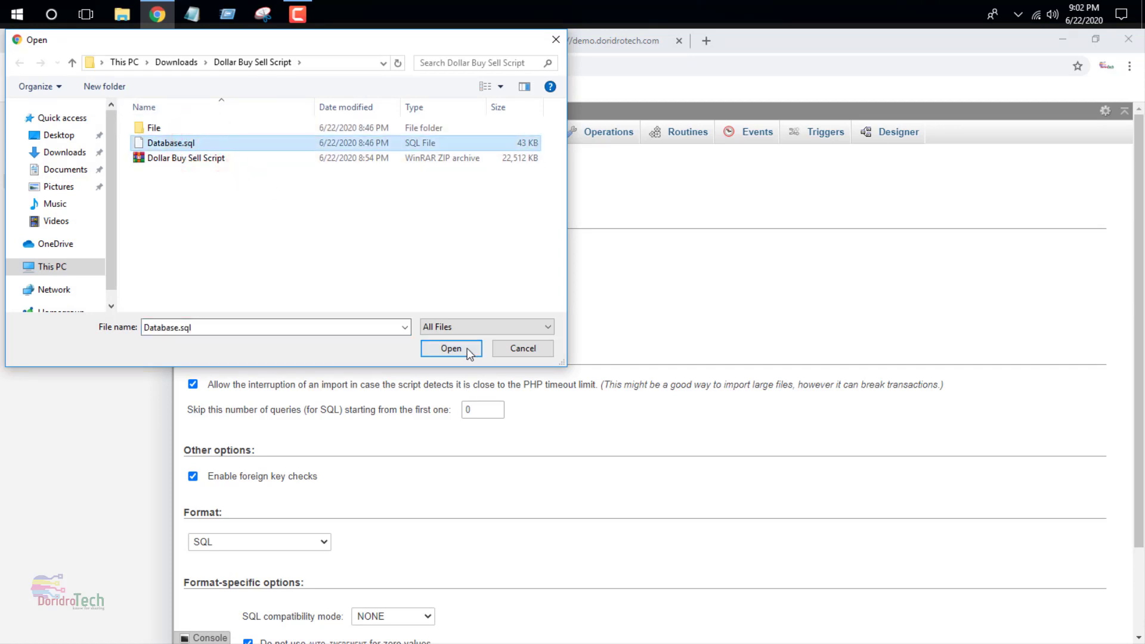
pyautogui.click(463, 348)
pyautogui.scroll(-2, 463, 348)
pyautogui.click(209, 583)
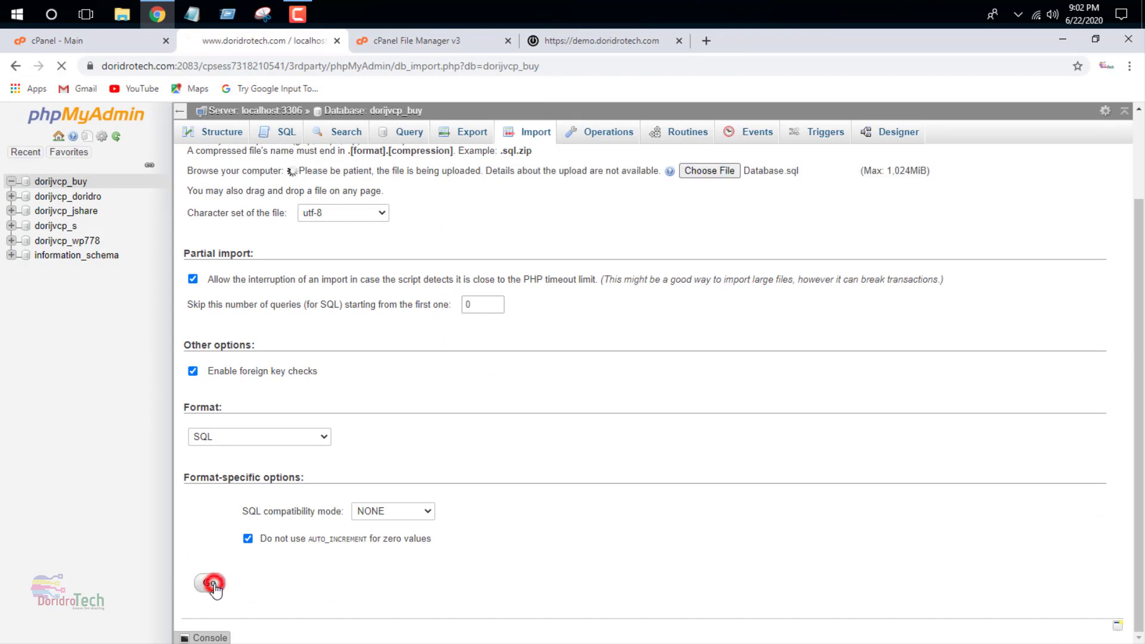
pyautogui.scroll(2, 407, 444)
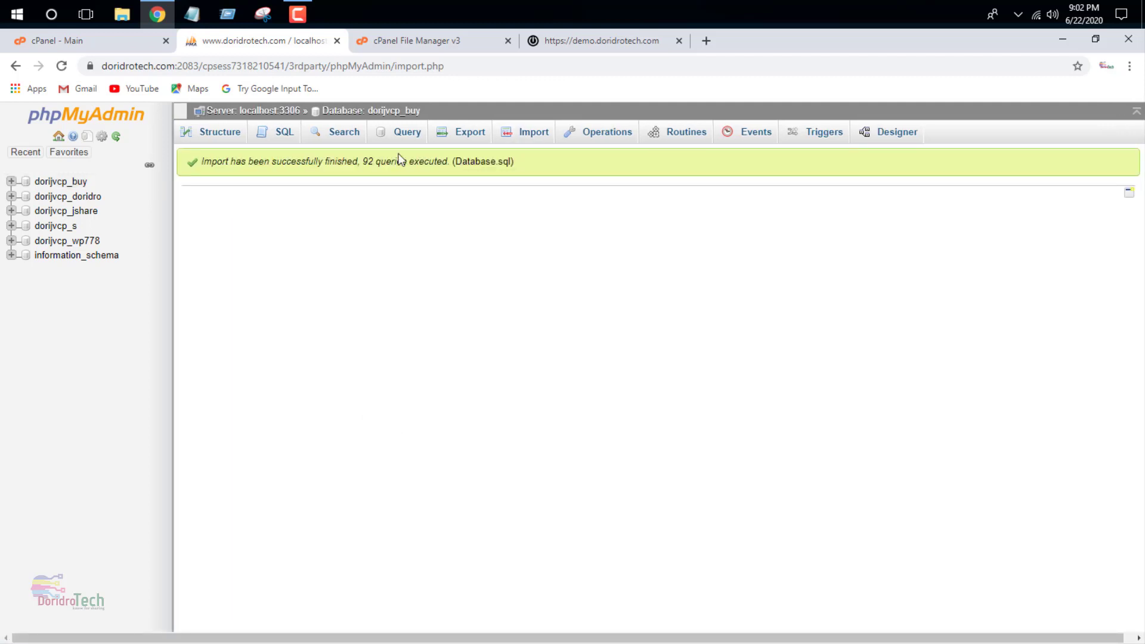
# - Reload the demo site and confirm the homepage now loads without the database error
pyautogui.click(594, 40)
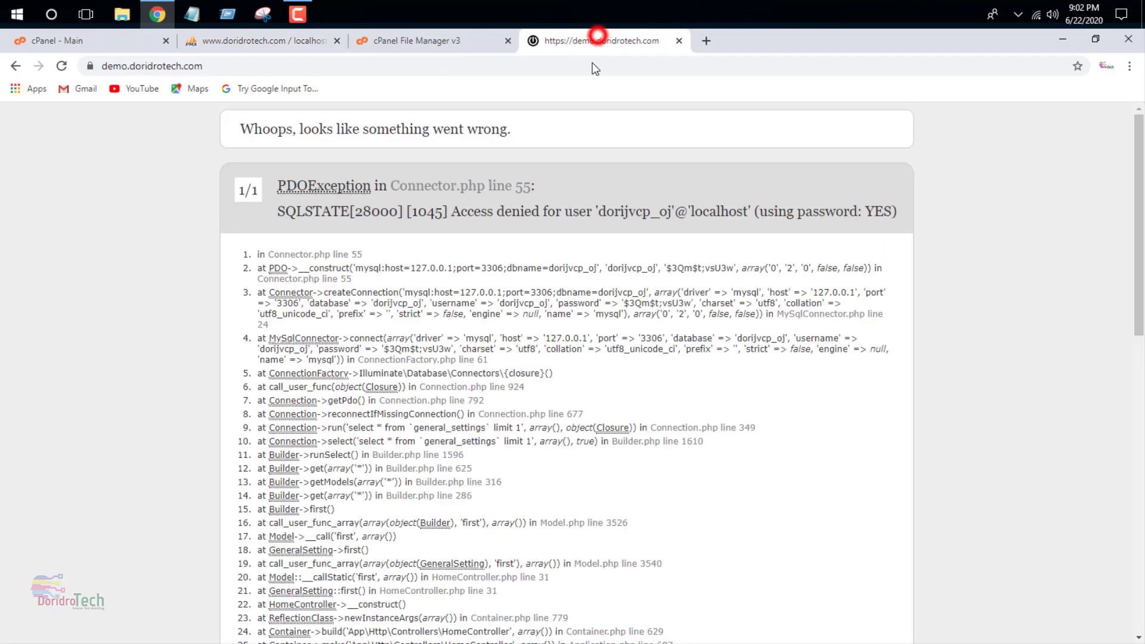
pyautogui.click(62, 66)
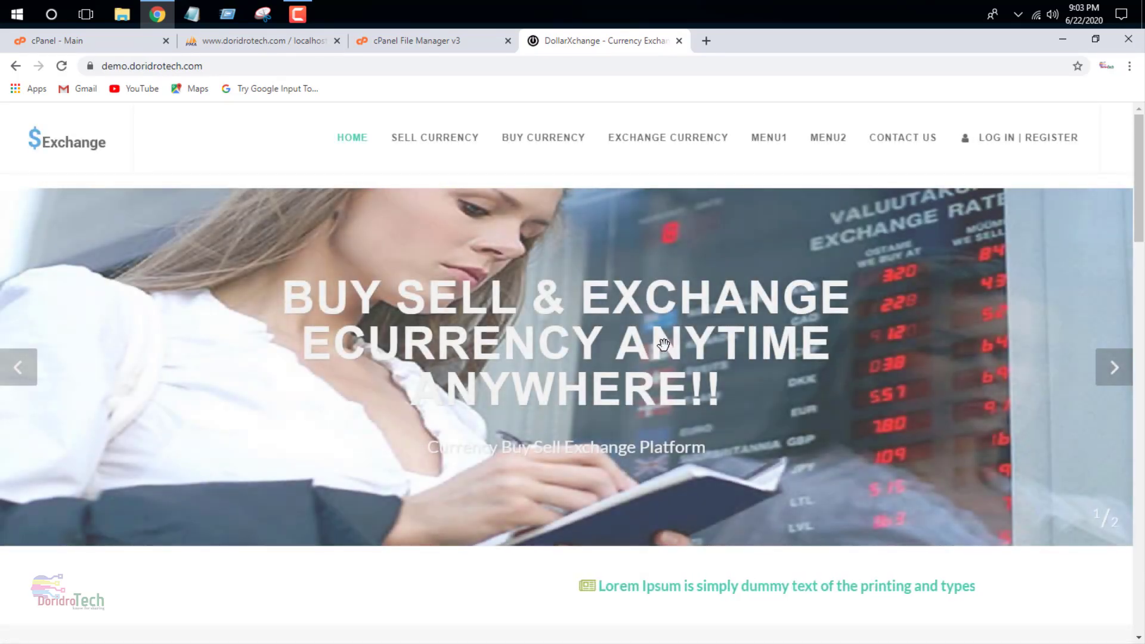
pyautogui.scroll(-5, 668, 350)
pyautogui.scroll(-15, 672, 354)
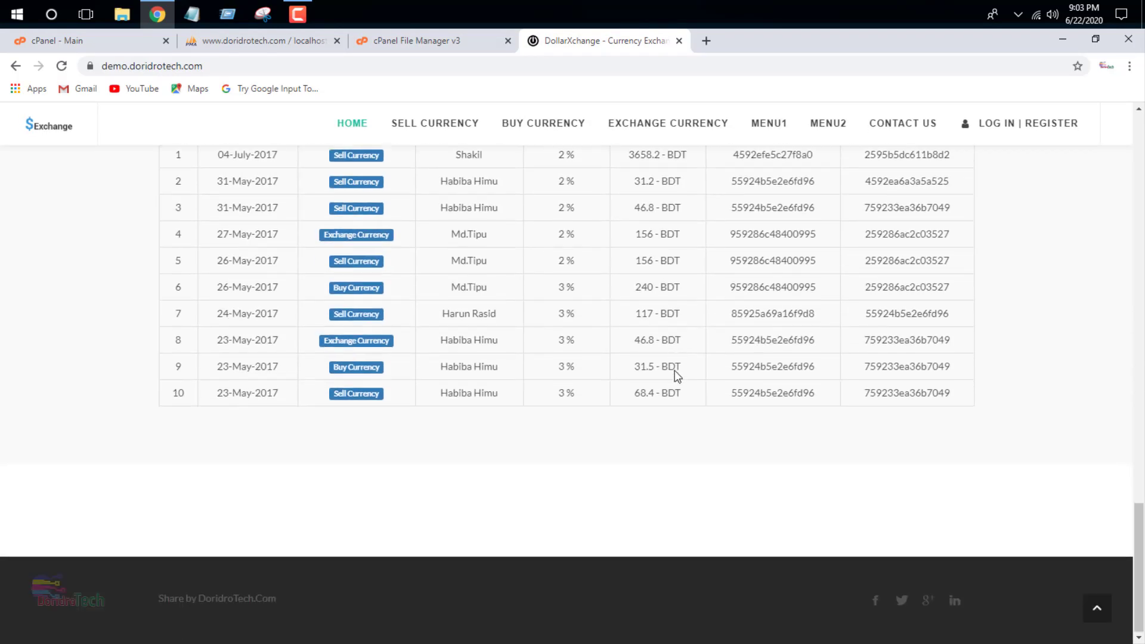
pyautogui.scroll(20, 575, 388)
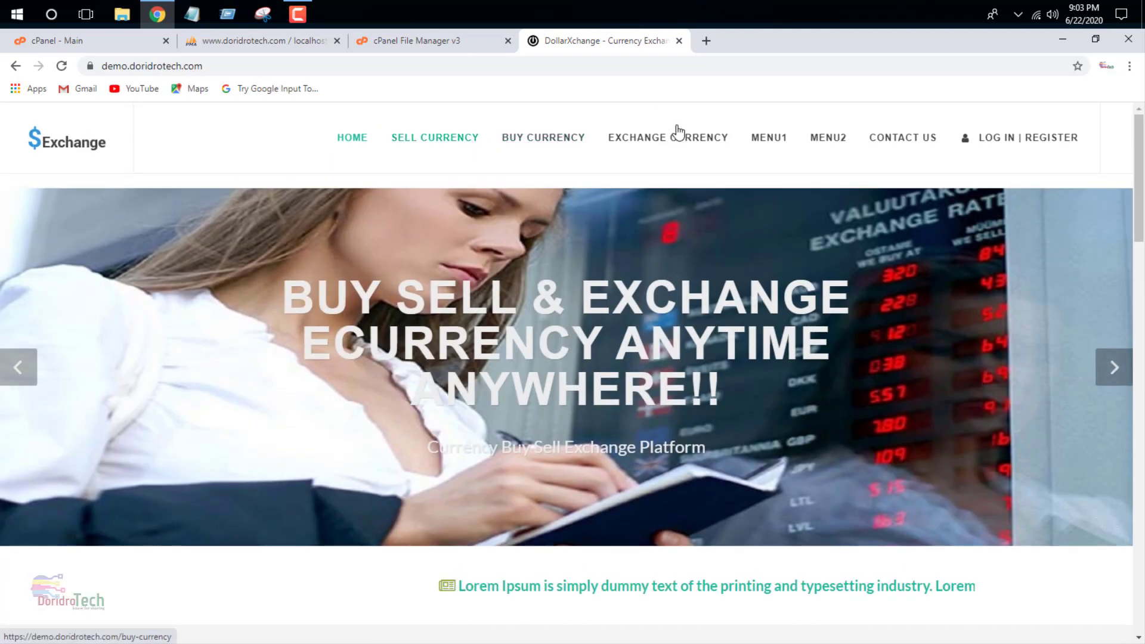
# - Open the admin sign-in page by appending /admin to the site address
pyautogui.click(294, 64)
pyautogui.click(324, 63)
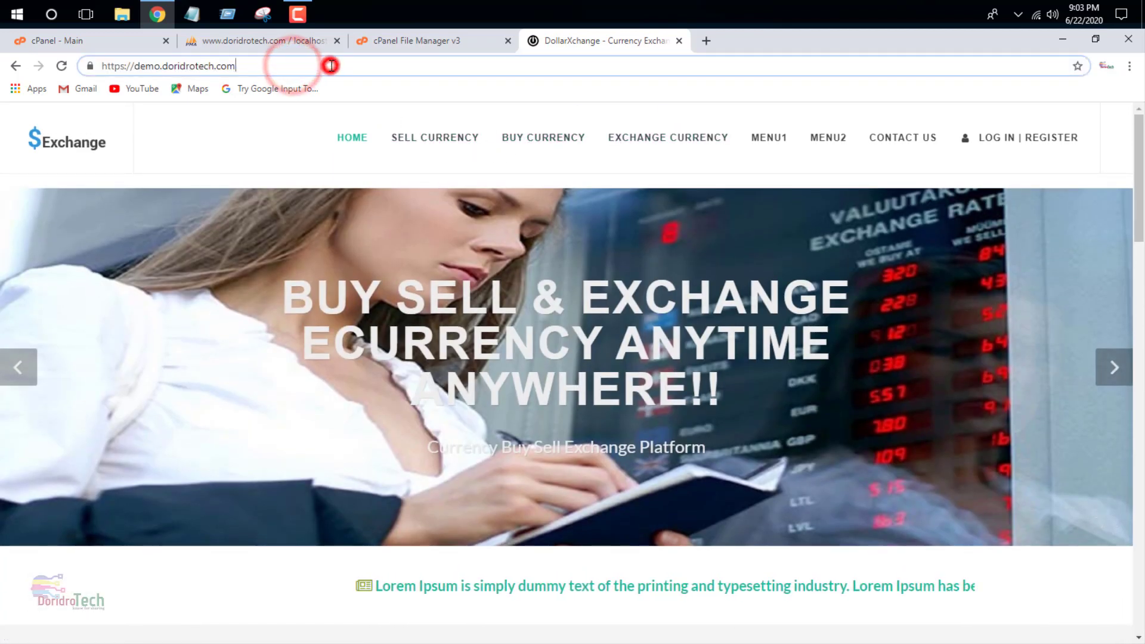
pyautogui.write('/ad')
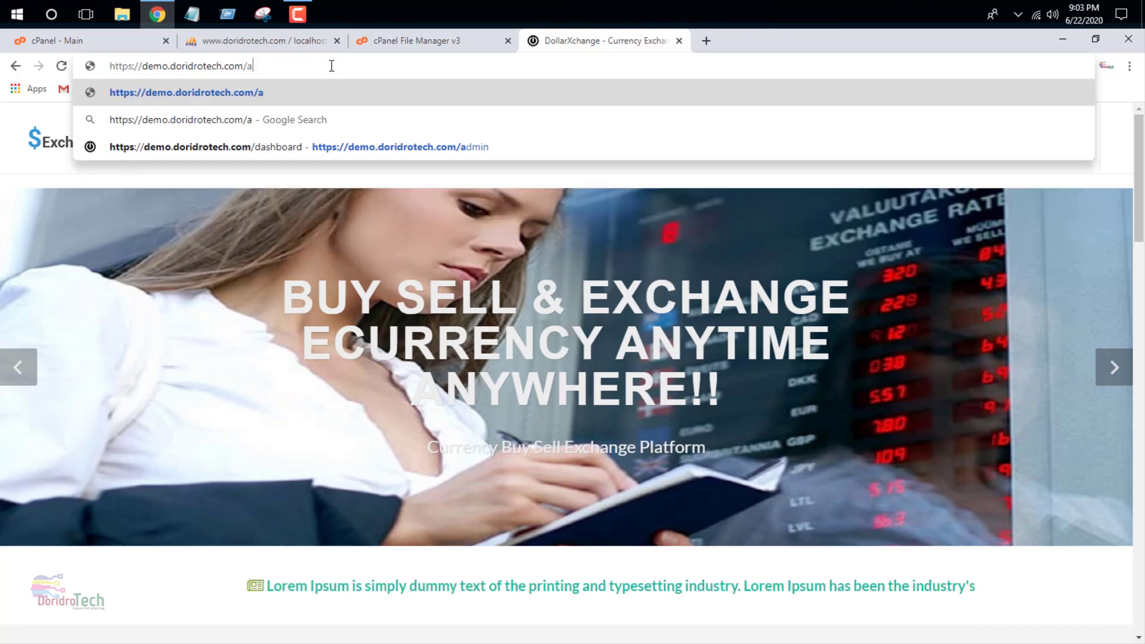
pyautogui.write('min')
pyautogui.press('Return')
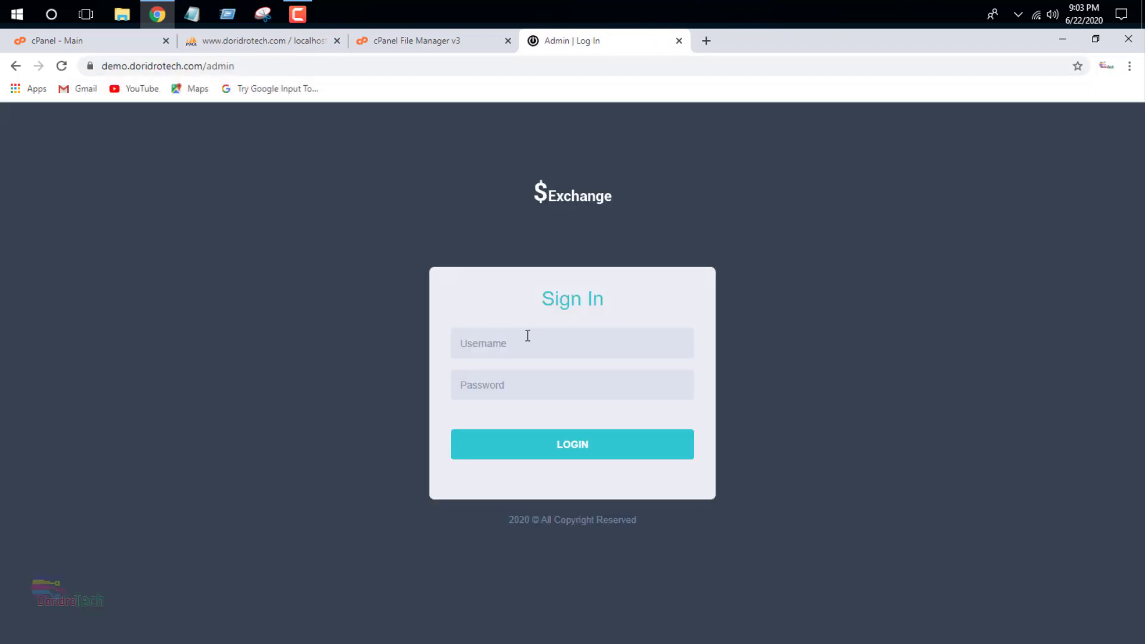
# - Log in to the admin panel with the admin username and password
pyautogui.click(529, 339)
pyautogui.write('a')
pyautogui.click(485, 386)
pyautogui.write('admin')
pyautogui.click(501, 457)
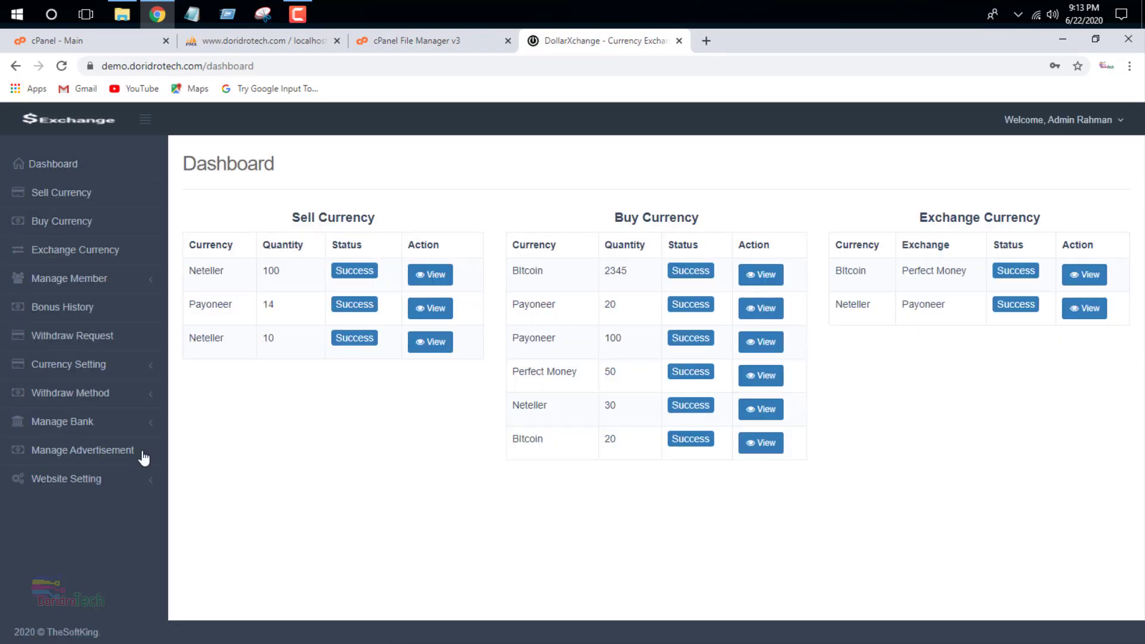
# - Check the Sell Currency records and the Manage Bank list, then return to the Dashboard
pyautogui.click(138, 119)
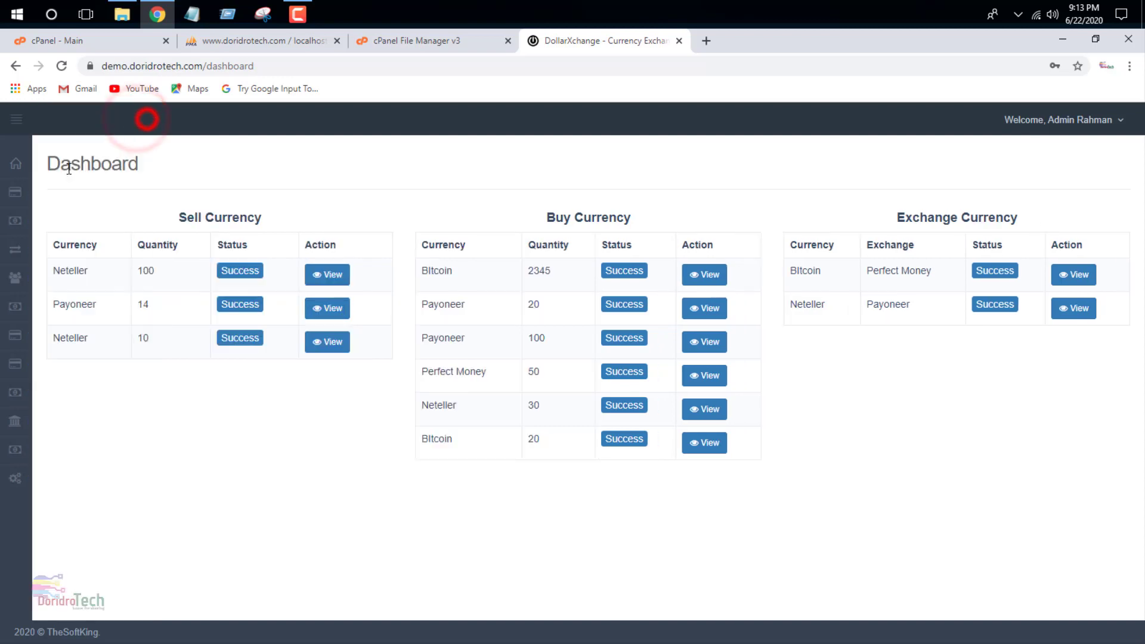
pyautogui.click(22, 172)
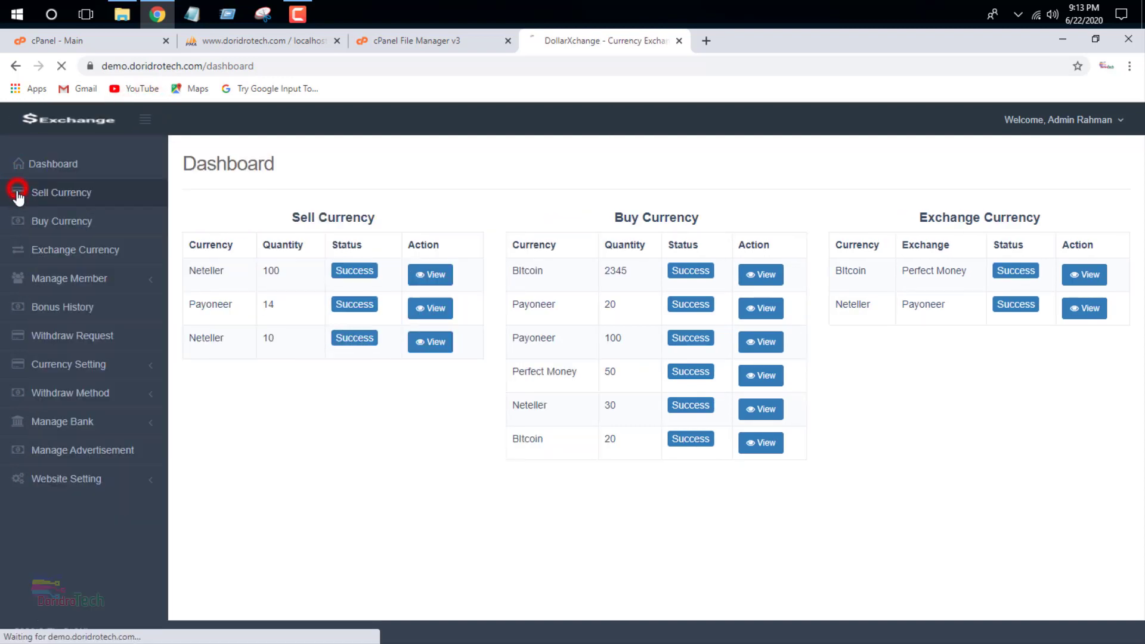
pyautogui.click(21, 191)
pyautogui.click(87, 421)
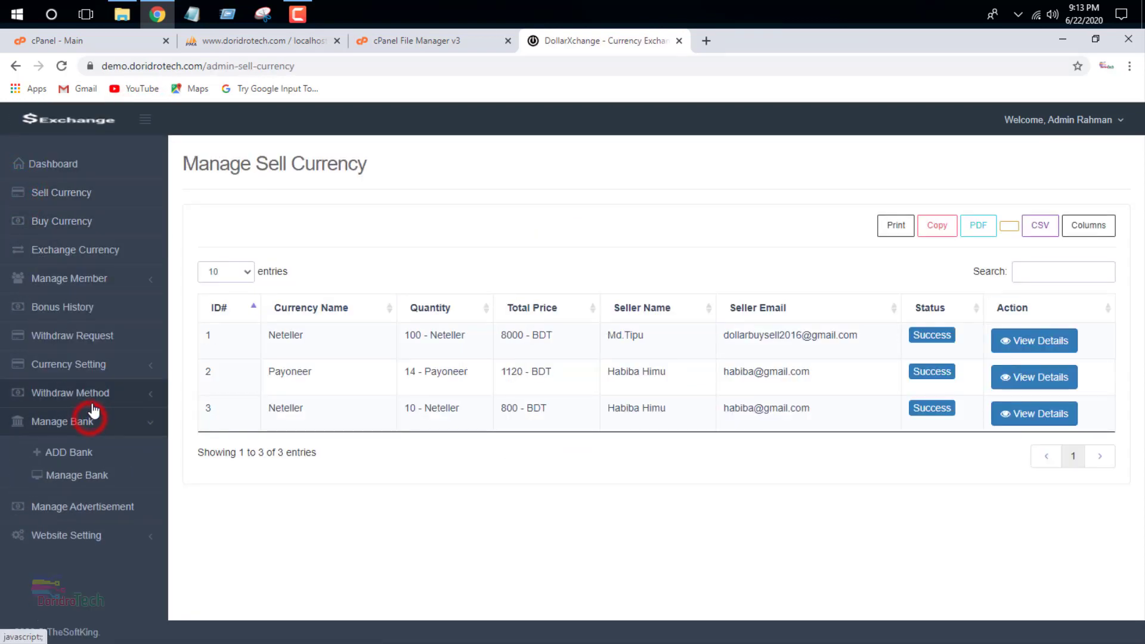
pyautogui.click(88, 475)
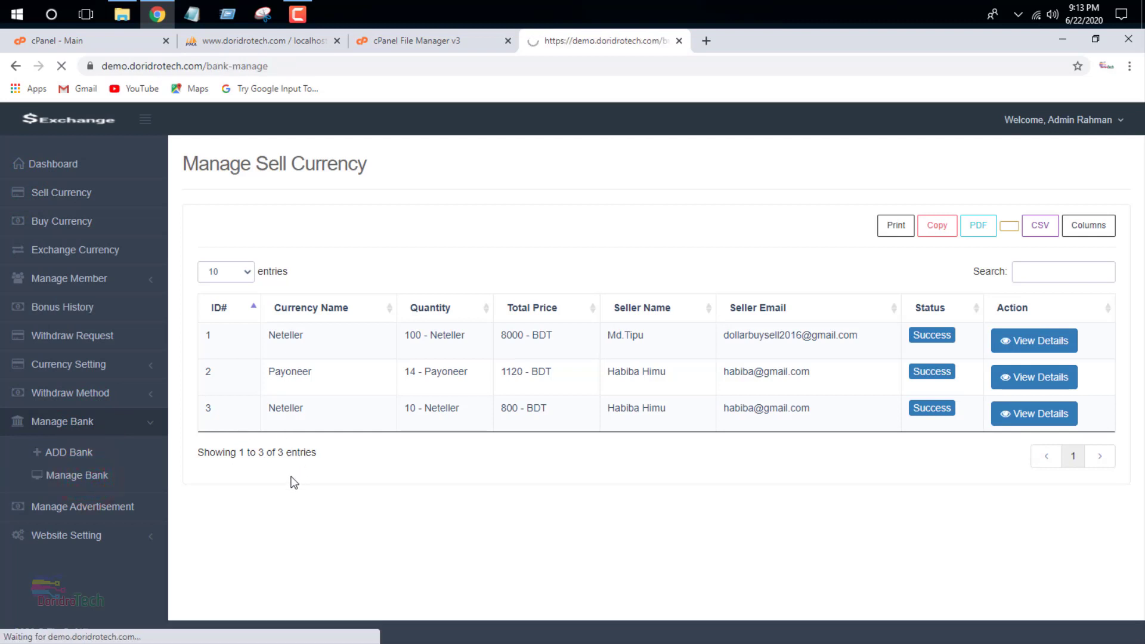
pyautogui.click(82, 170)
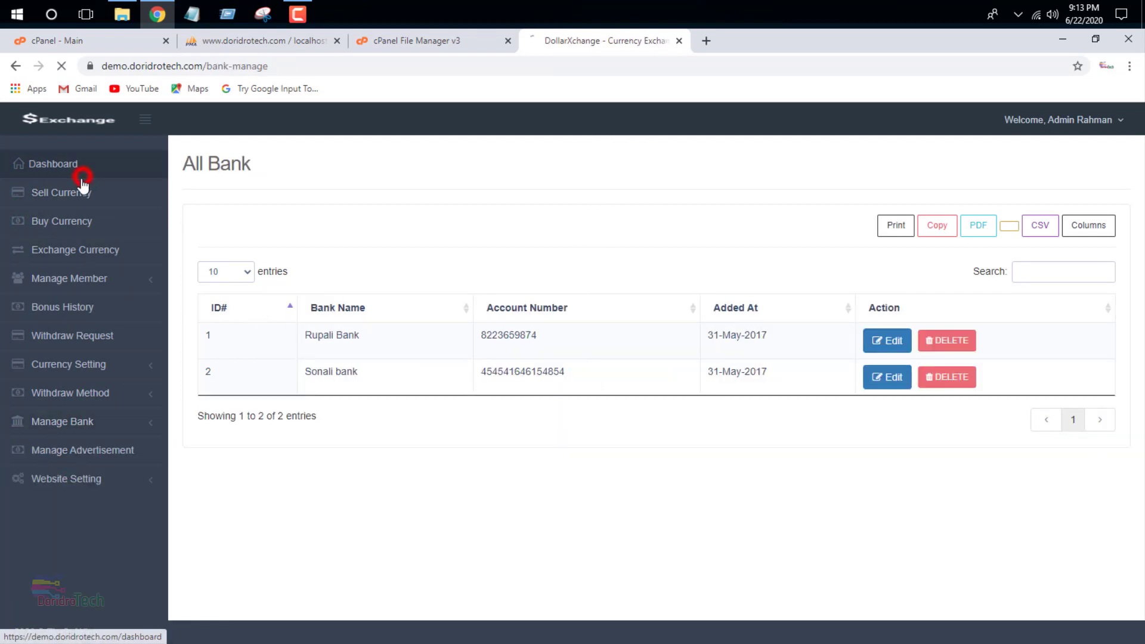